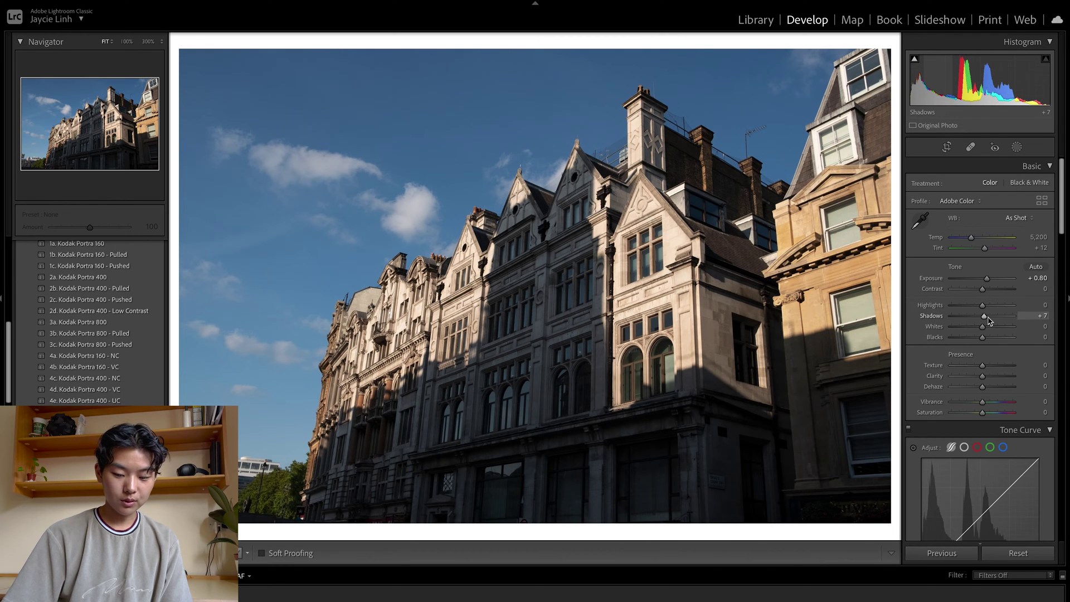
# - Set Shadows to +8 in the Basic panel, leaving Exposure at +0.80
pyautogui.moveTo(990, 320); pyautogui.dragTo(988, 321)
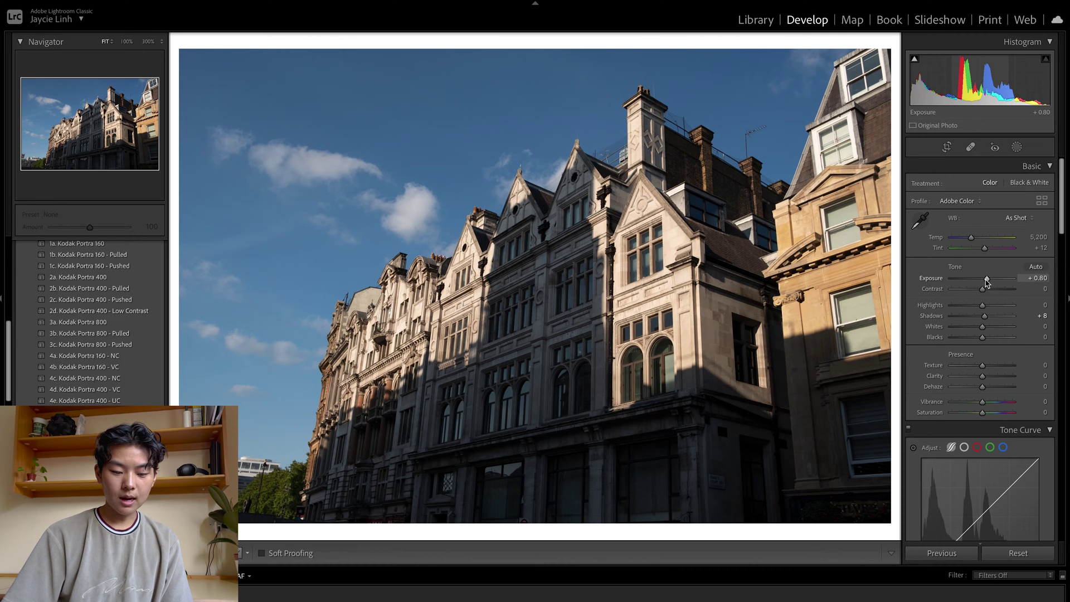
# - Lower Exposure to +0.76 and raise Vibrance to +27 in the Basic panel
pyautogui.moveTo(985, 281); pyautogui.dragTo(985, 282)
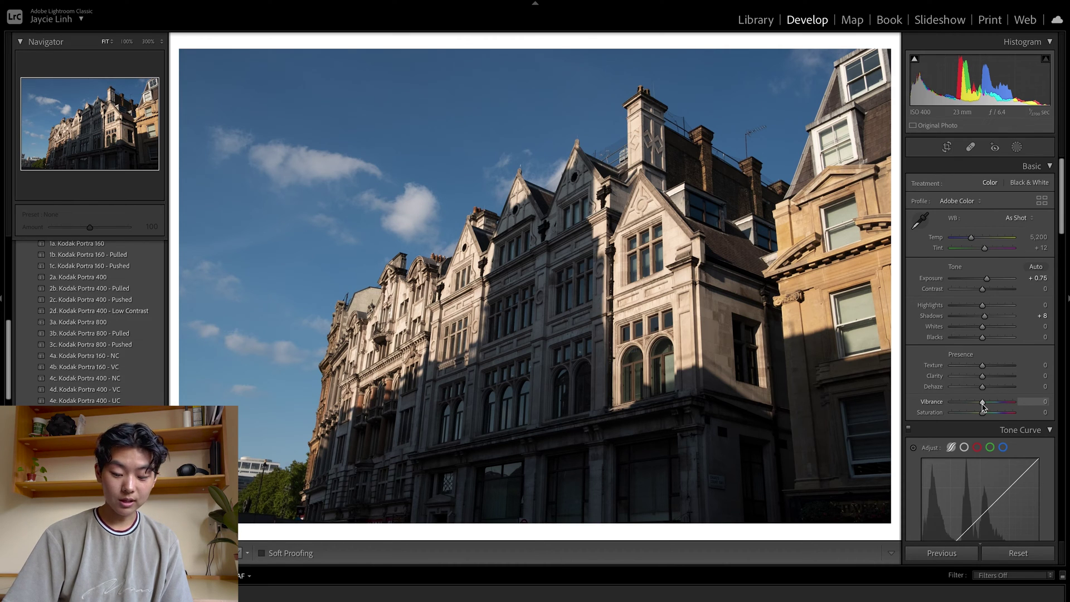
pyautogui.moveTo(983, 408); pyautogui.dragTo(991, 407)
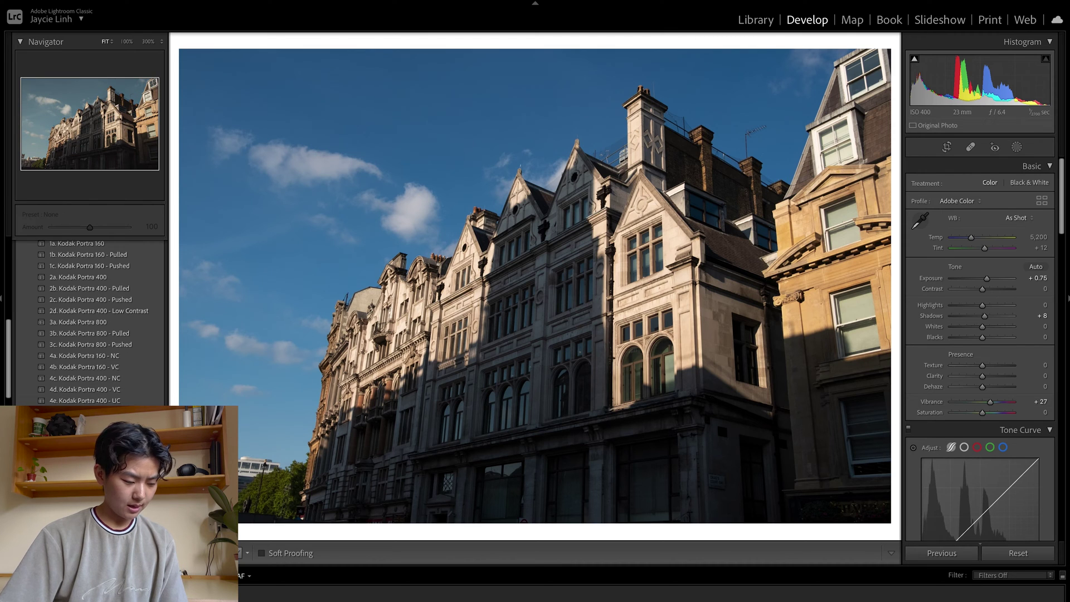
# - Open the photo in the Dehancer plug-in as a copy with Lightroom adjustments
pyautogui.rightClick(22, 591)
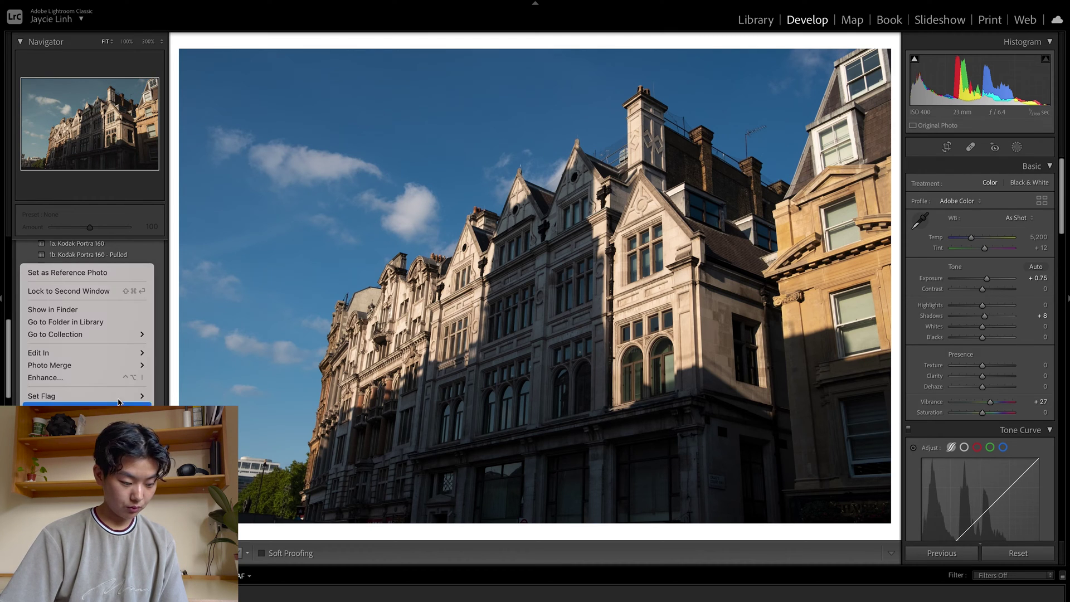
pyautogui.moveTo(119, 352)
pyautogui.click(180, 367)
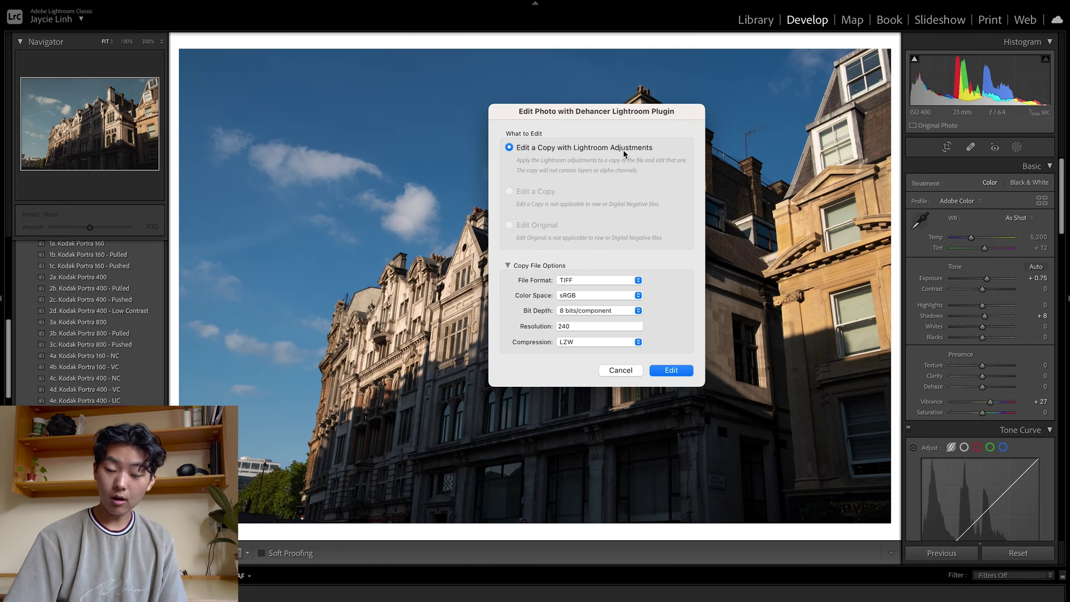
pyautogui.click(659, 371)
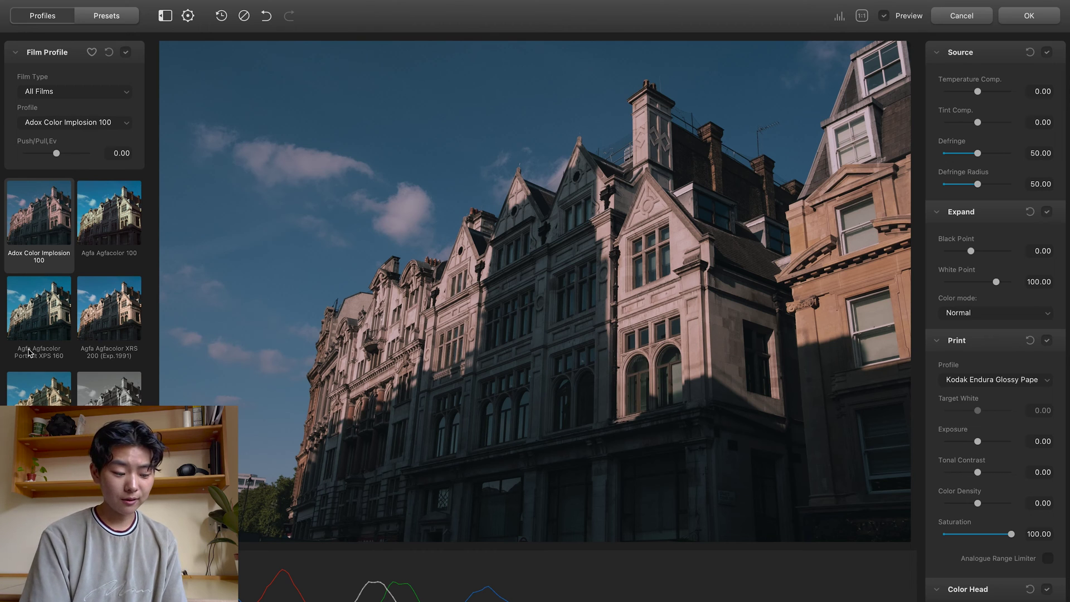
# - Apply the Kodak Portra 400 film profile and return Push/Pull to 0.00 EV
pyautogui.scroll(-5, 58, 329)
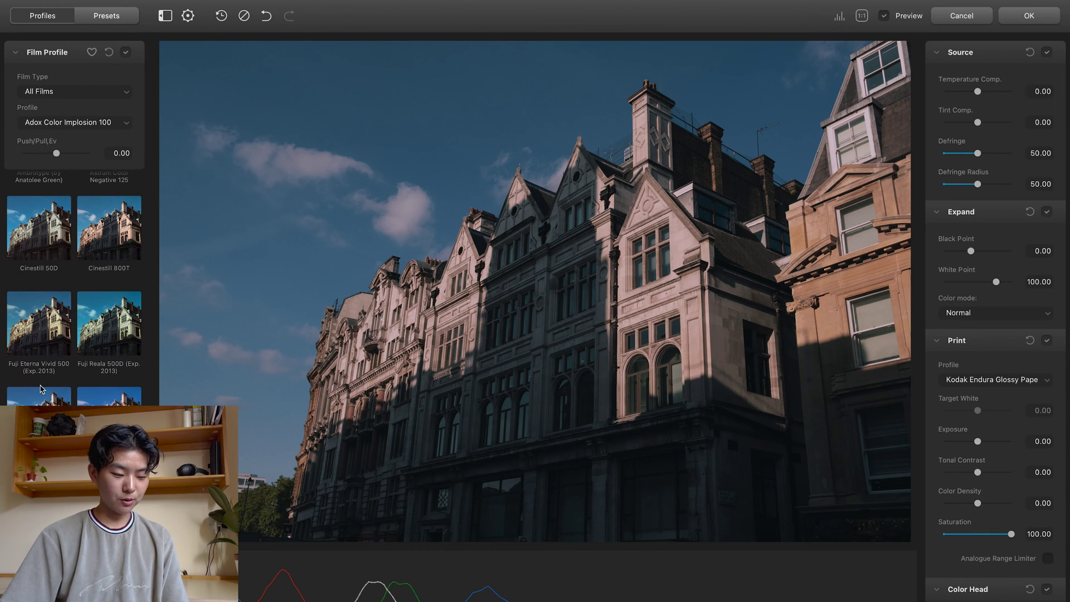
pyautogui.scroll(5, 40, 388)
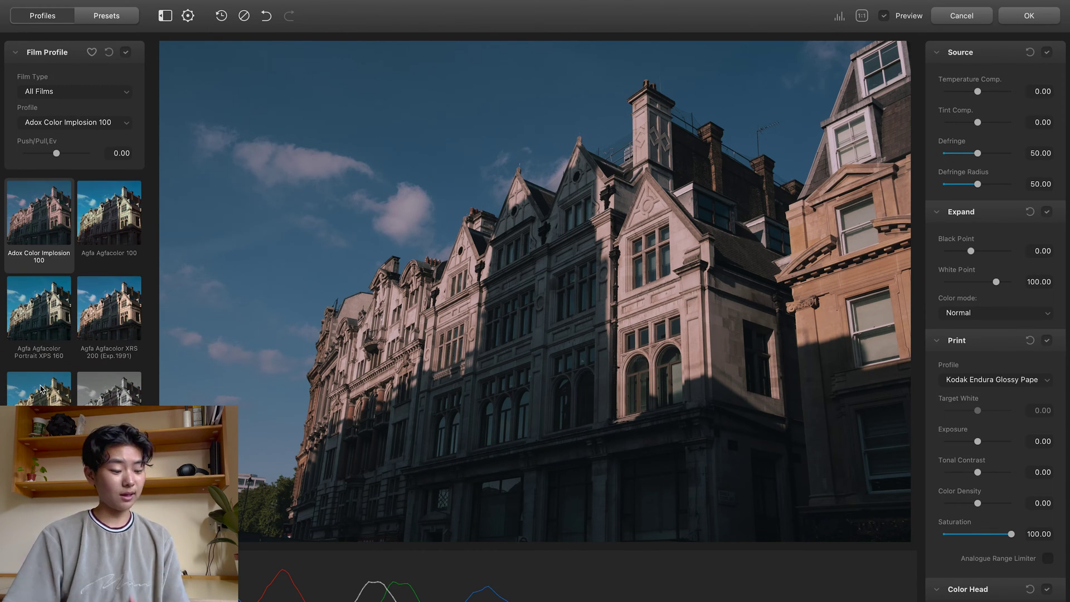
pyautogui.scroll(-8, 102, 300)
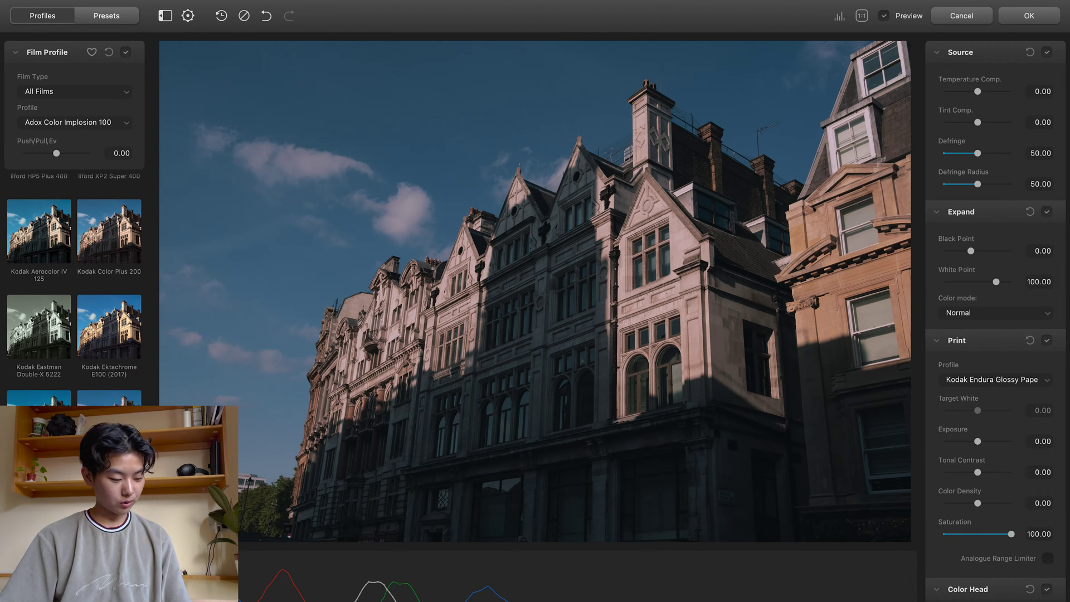
pyautogui.scroll(-10, 74, 288)
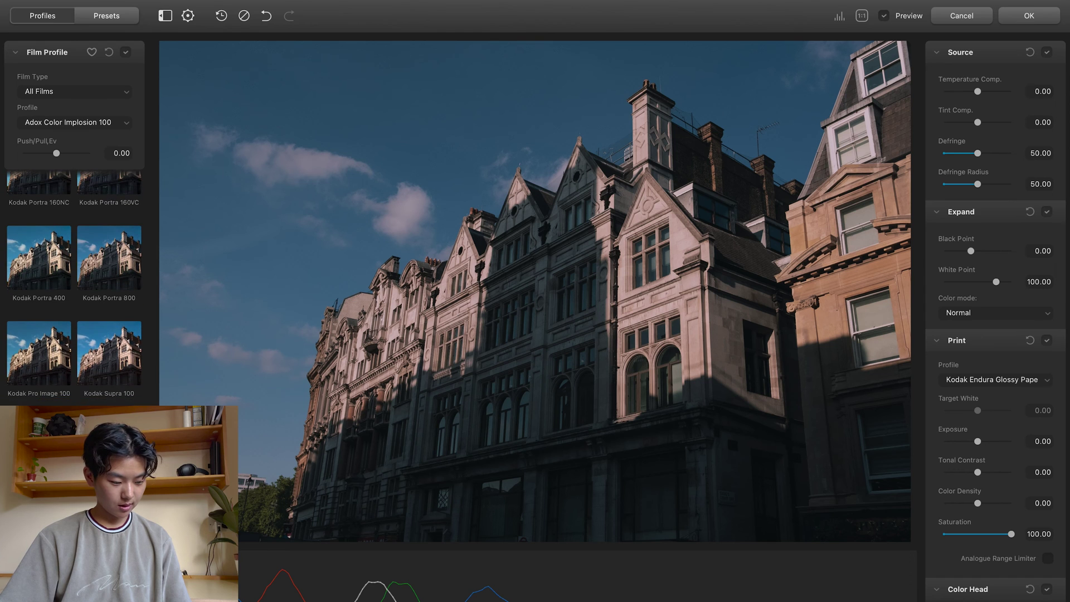
pyautogui.scroll(5, 53, 337)
pyautogui.click(43, 355)
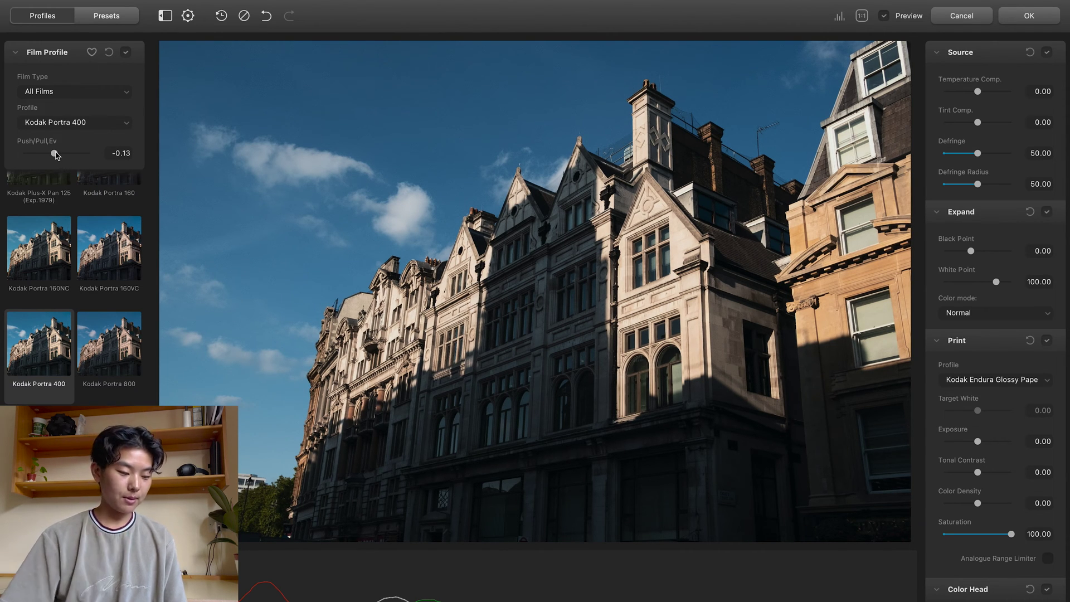
pyautogui.moveTo(55, 155); pyautogui.dragTo(57, 155)
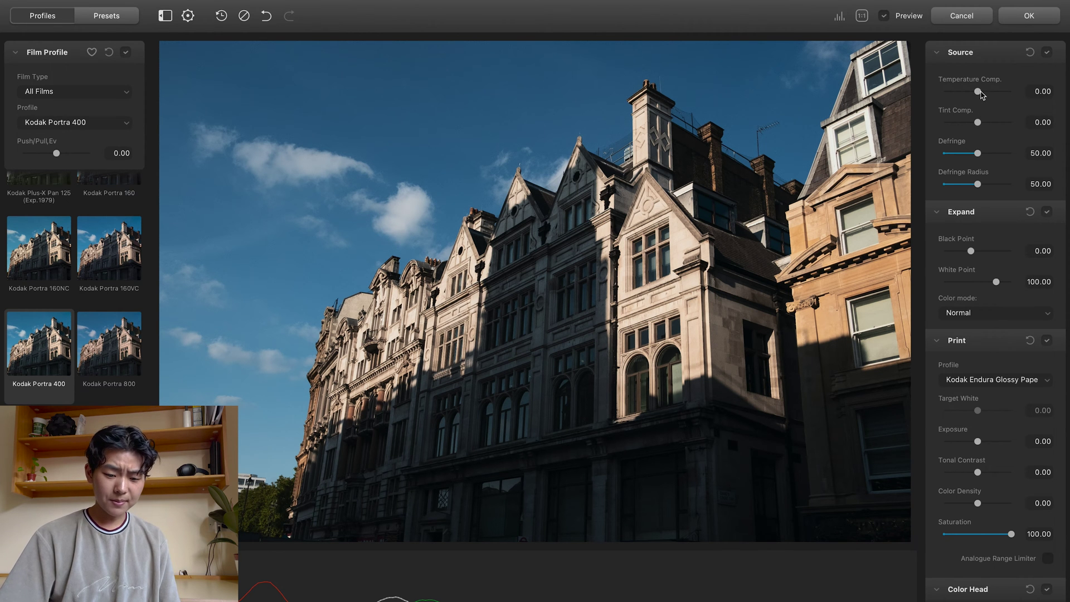
# - Set Temperature Comp. to 11.69, Black Point to -2.04 and Defringe to about 67
pyautogui.moveTo(977, 91); pyautogui.dragTo(982, 93)
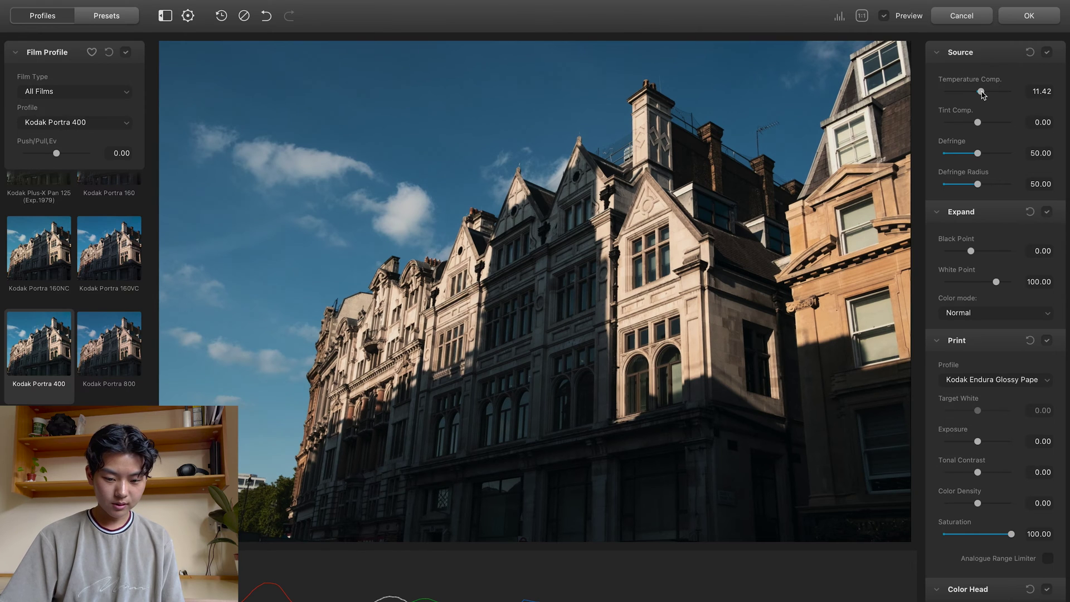
pyautogui.scroll(-1, 970, 219)
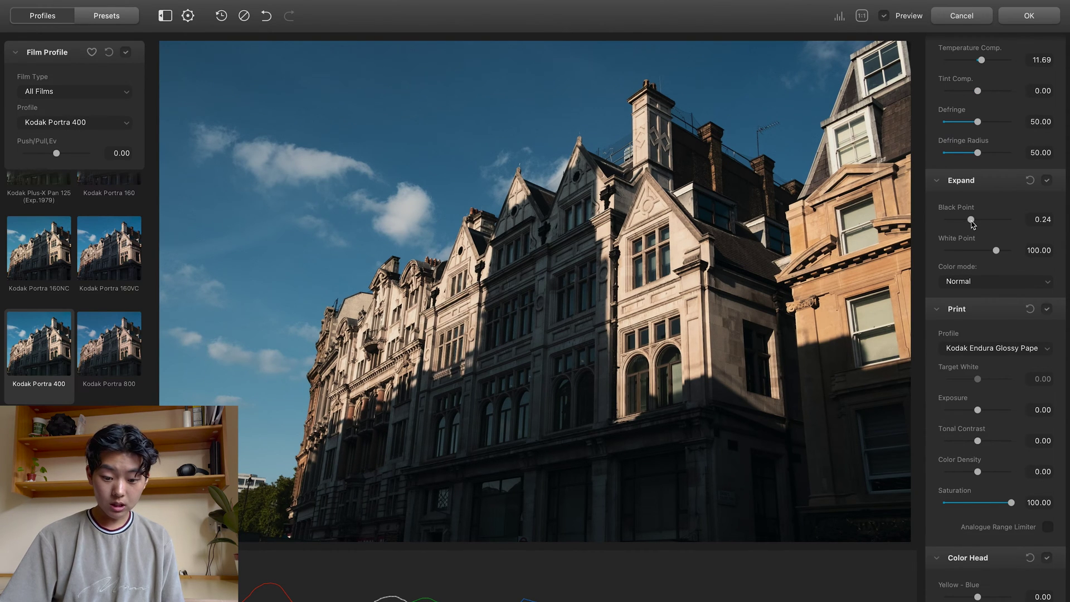
pyautogui.moveTo(971, 222); pyautogui.dragTo(968, 222)
pyautogui.scroll(1, 969, 223)
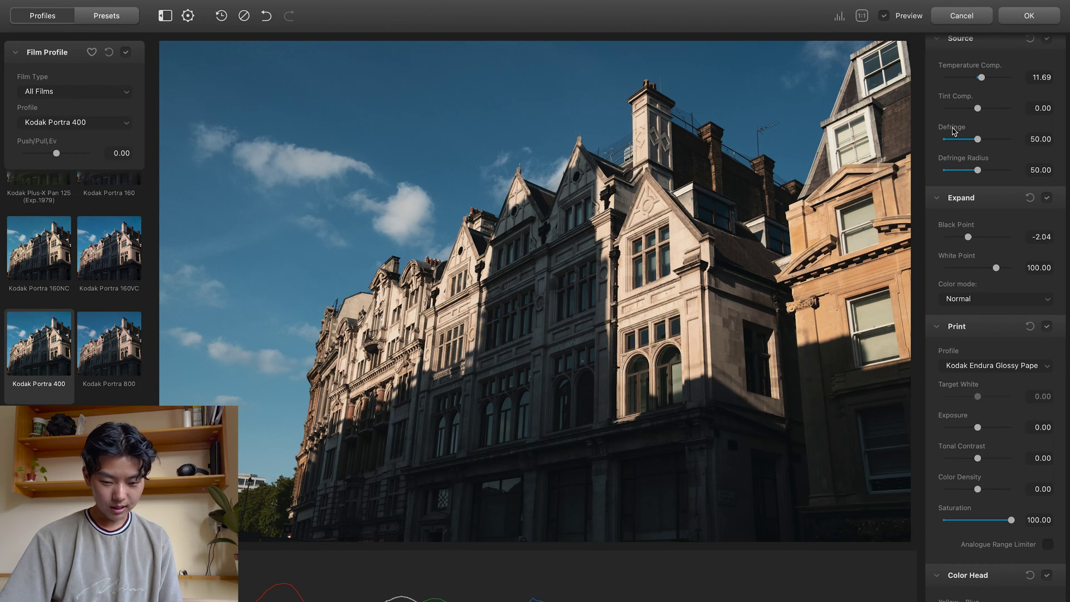
pyautogui.scroll(-5, 973, 501)
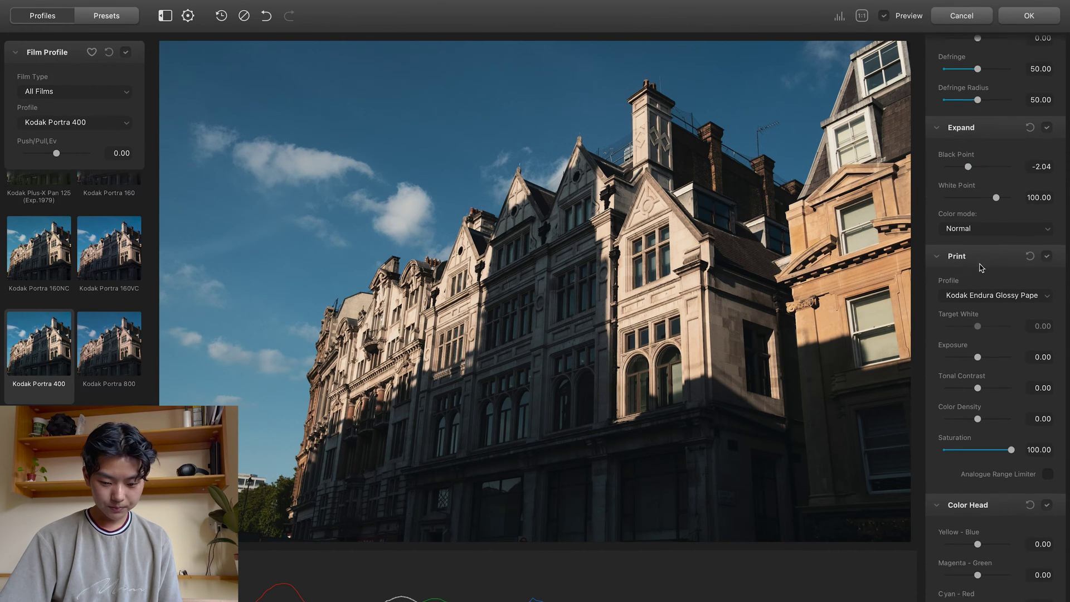
pyautogui.scroll(5, 970, 547)
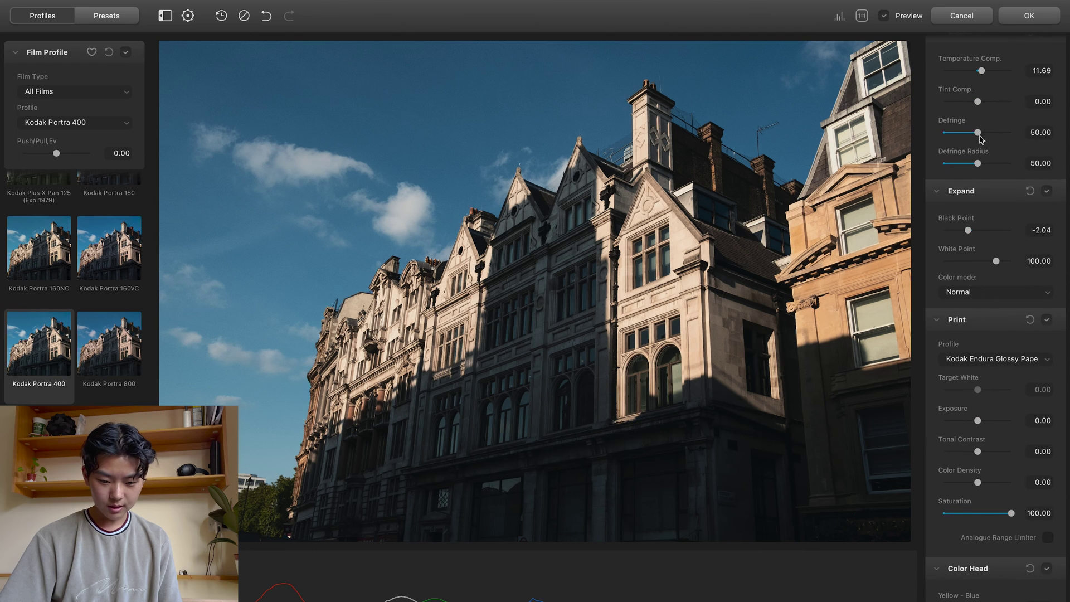
pyautogui.moveTo(979, 134)
pyautogui.mouseDown()
pyautogui.moveTo(1013, 134)
pyautogui.moveTo(948, 139)
pyautogui.moveTo(989, 134)
pyautogui.mouseUp()
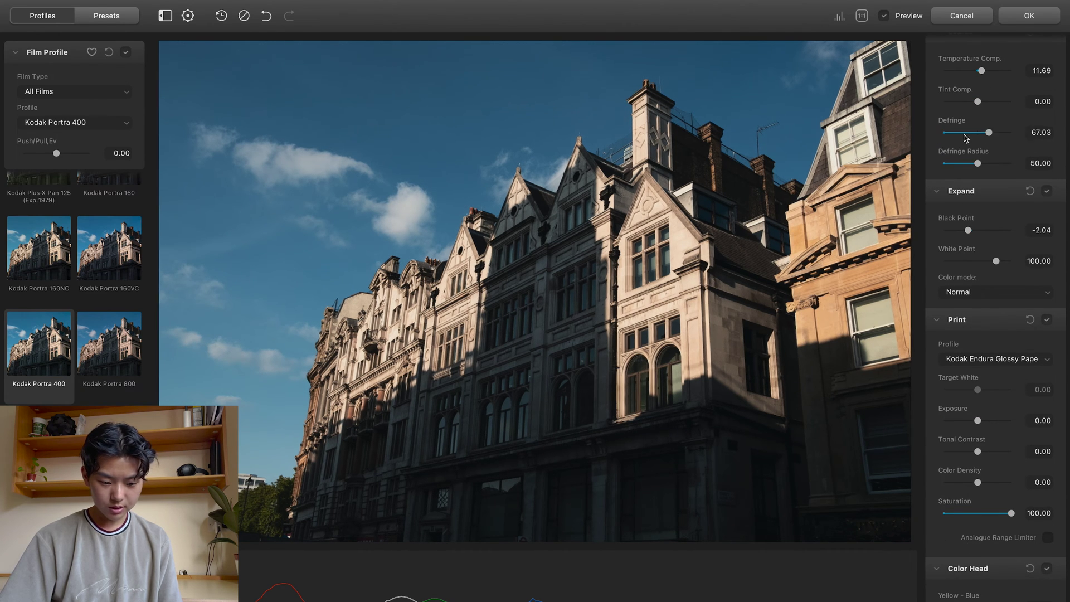
# - Set the print profile to Linear after comparing it with Kodak Endura Glossy Paper
pyautogui.scroll(-3, 966, 139)
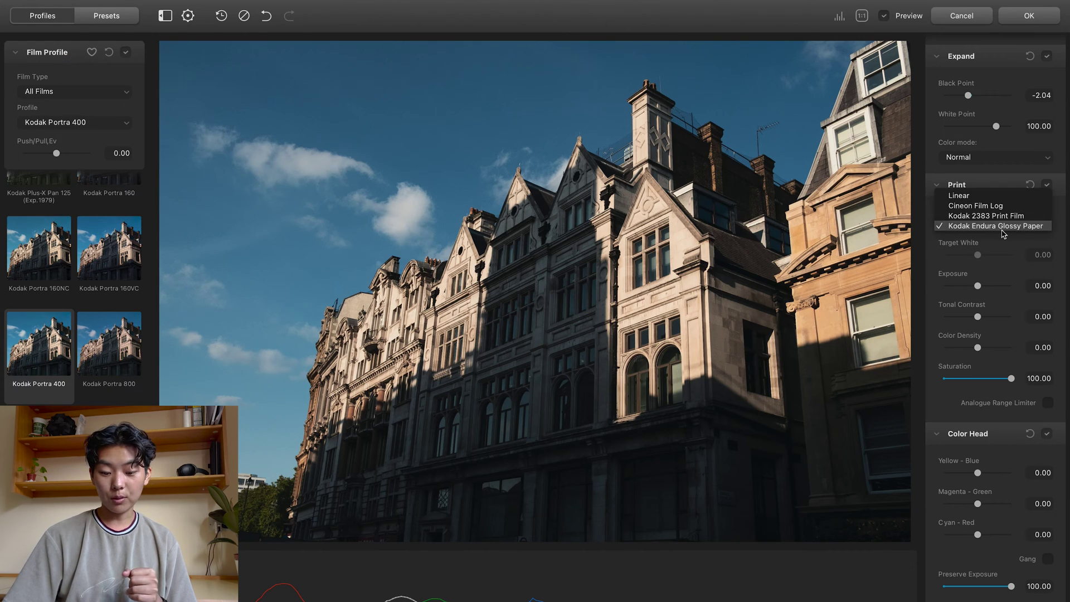
pyautogui.click(988, 196)
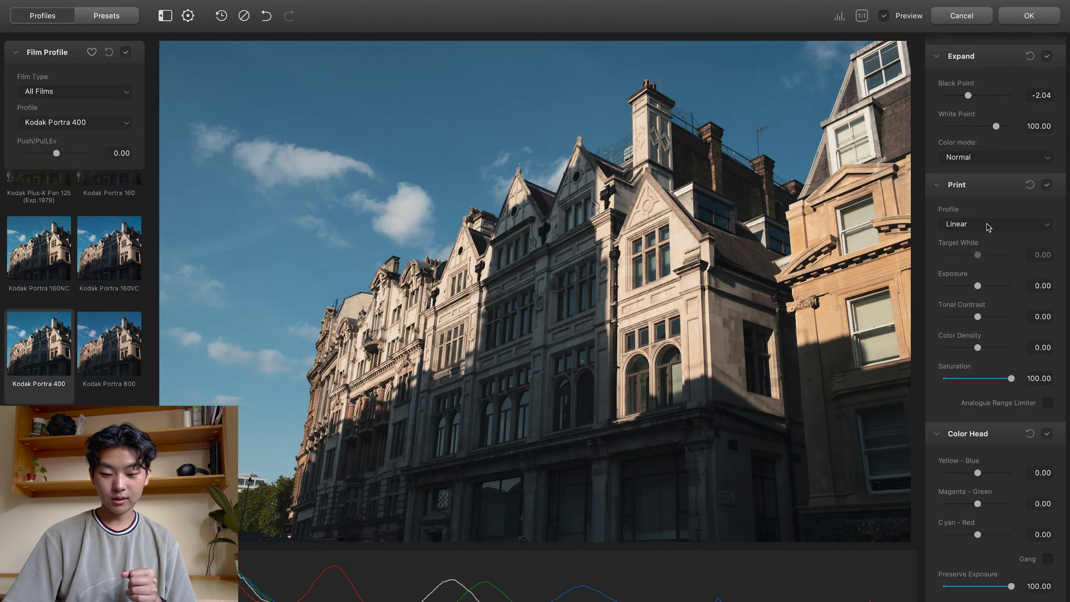
pyautogui.click(988, 227)
pyautogui.click(995, 234)
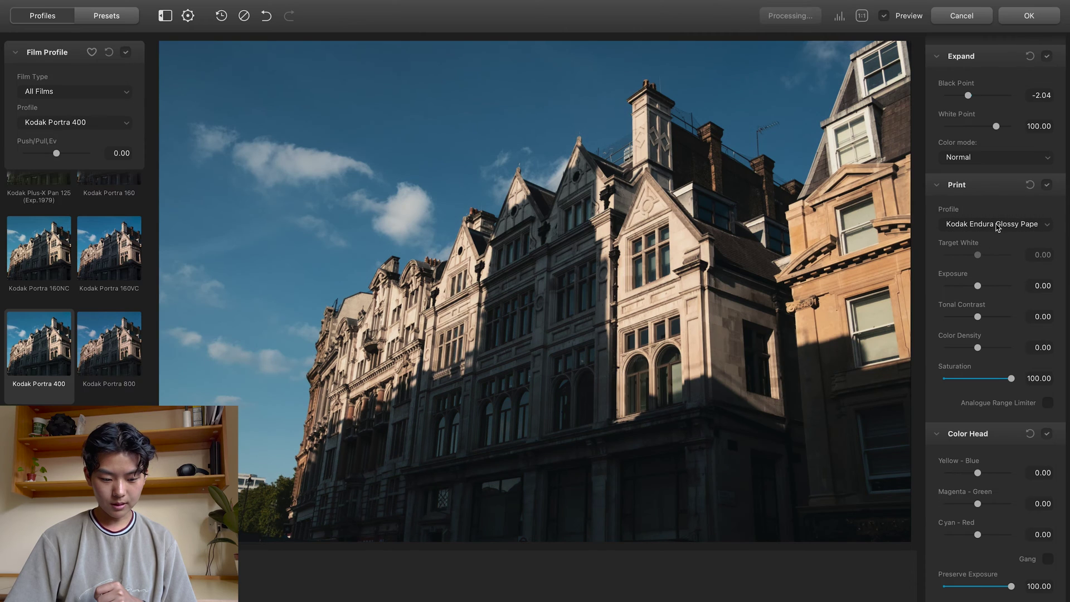
pyautogui.click(997, 226)
pyautogui.click(983, 195)
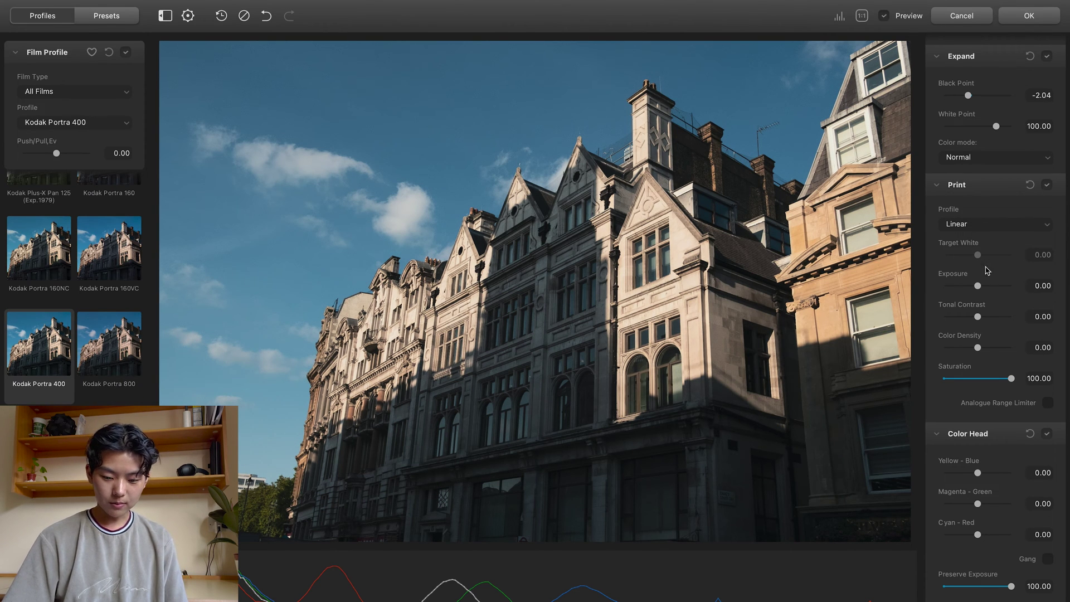
# - Try different print exposure levels, then reset print Exposure to 0.00
pyautogui.moveTo(978, 287)
pyautogui.mouseDown()
pyautogui.moveTo(964, 286)
pyautogui.moveTo(999, 288)
pyautogui.moveTo(982, 288)
pyautogui.mouseUp()
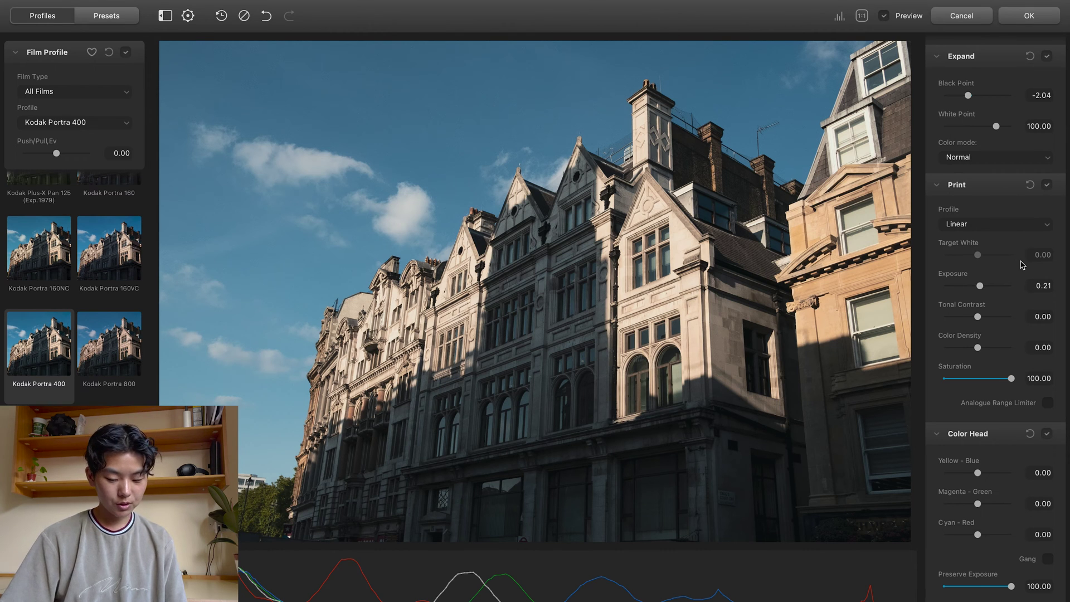
pyautogui.scroll(3, 1023, 266)
pyautogui.scroll(-5, 1023, 265)
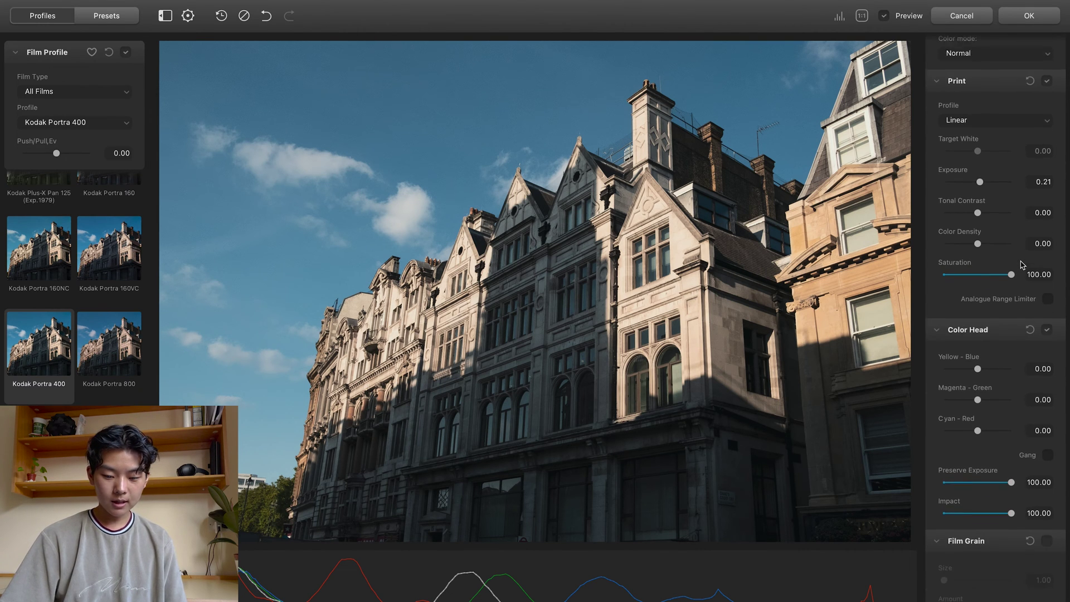
pyautogui.moveTo(981, 167)
pyautogui.mouseDown()
pyautogui.moveTo(962, 170)
pyautogui.moveTo(1015, 172)
pyautogui.moveTo(975, 170)
pyautogui.moveTo(988, 173)
pyautogui.mouseUp()
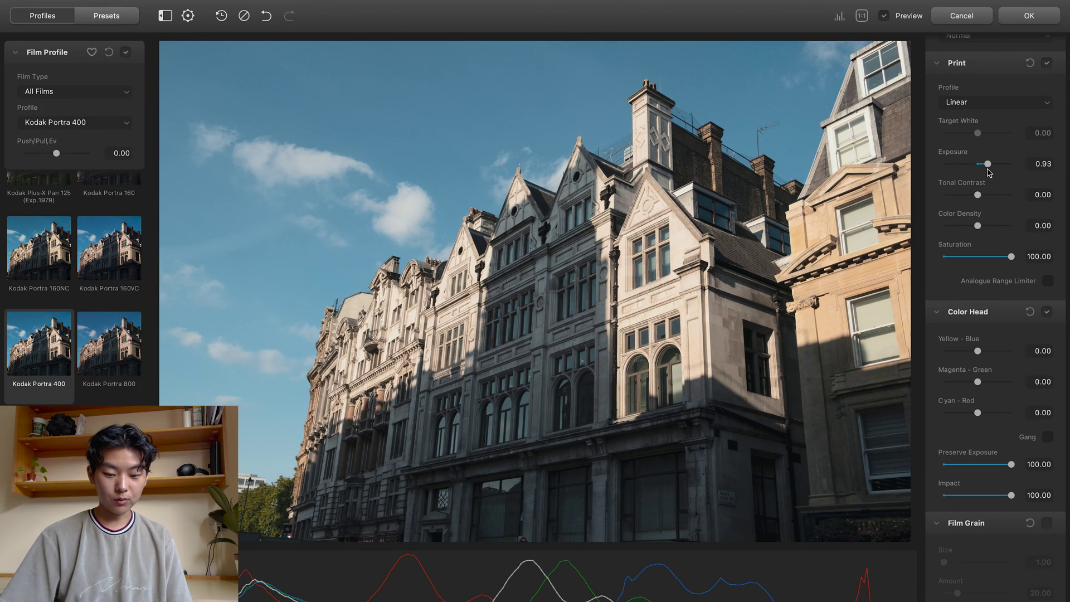
pyautogui.doubleClick(987, 165)
# - Preview lower print saturation, then restore Saturation to 100
pyautogui.scroll(1, 983, 163)
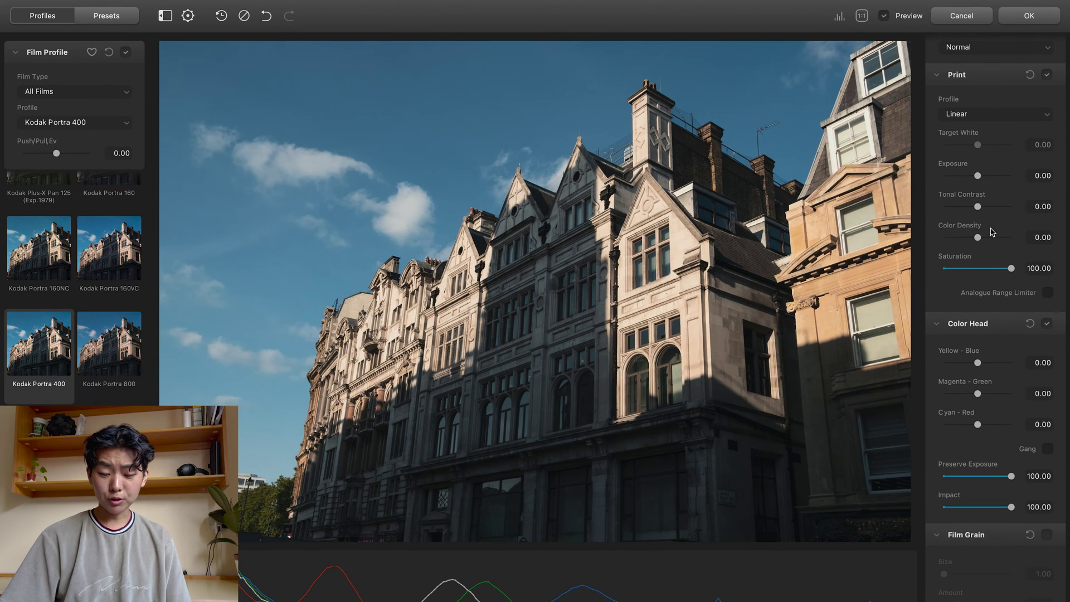
pyautogui.scroll(-2, 992, 237)
pyautogui.scroll(-3, 992, 237)
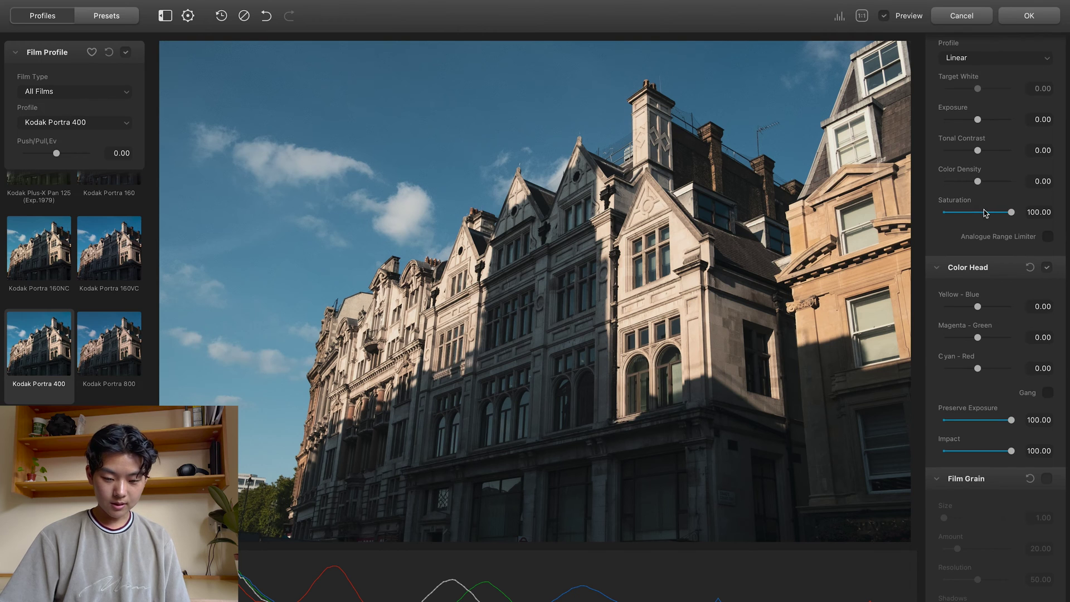
pyautogui.moveTo(984, 213); pyautogui.dragTo(935, 212)
pyautogui.doubleClick(935, 213)
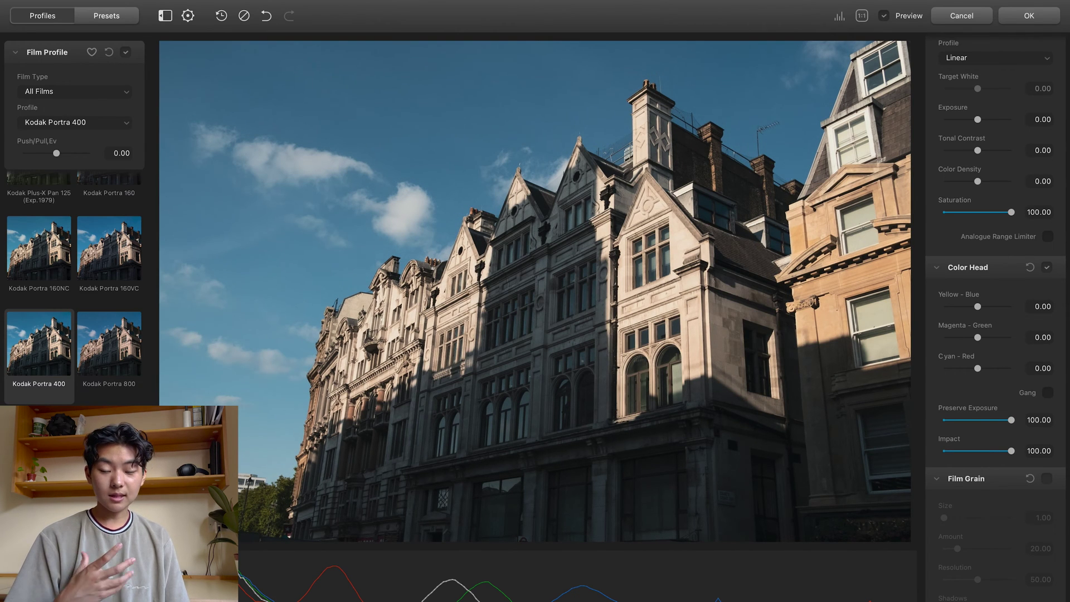
pyautogui.moveTo(988, 212); pyautogui.dragTo(1018, 214)
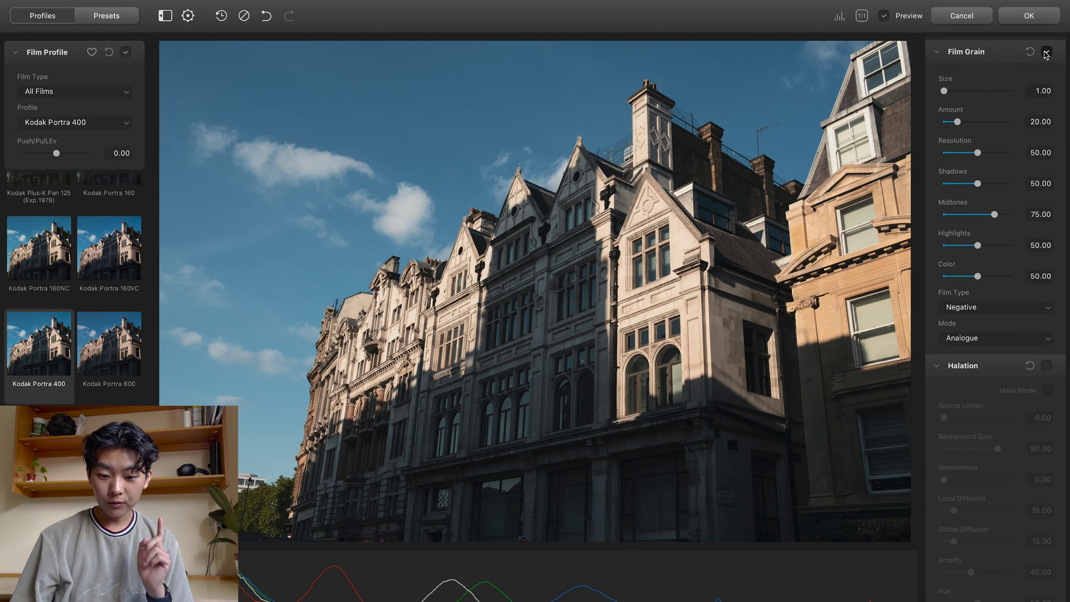
# - Enable Film Grain and inspect the facade at 100% zoom
pyautogui.click(1046, 52)
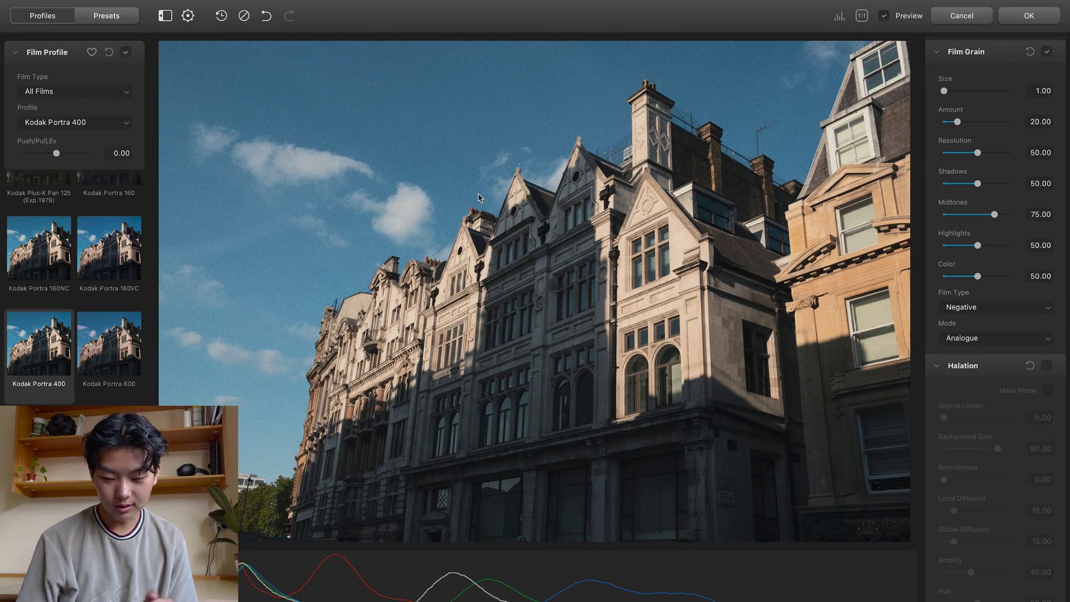
pyautogui.click(862, 16)
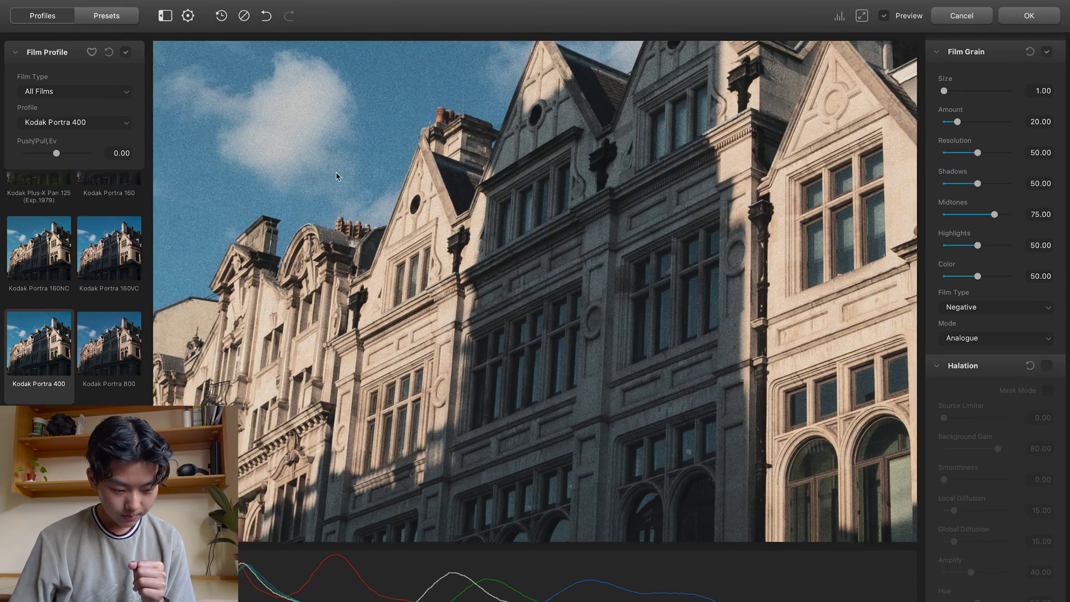
pyautogui.moveTo(336, 177); pyautogui.dragTo(552, 127)
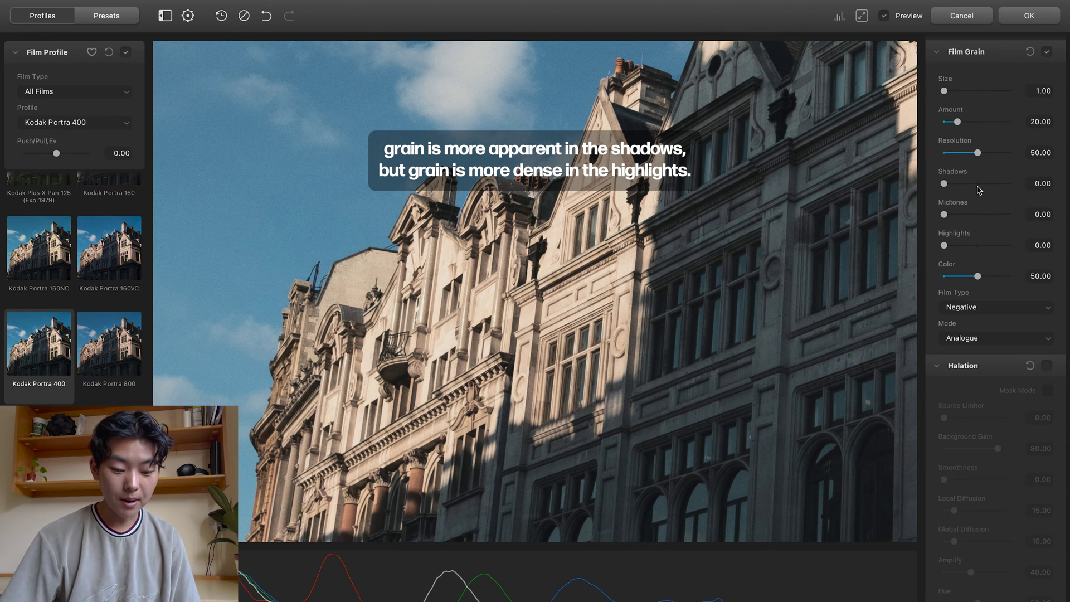
pyautogui.scroll(2, 724, 217)
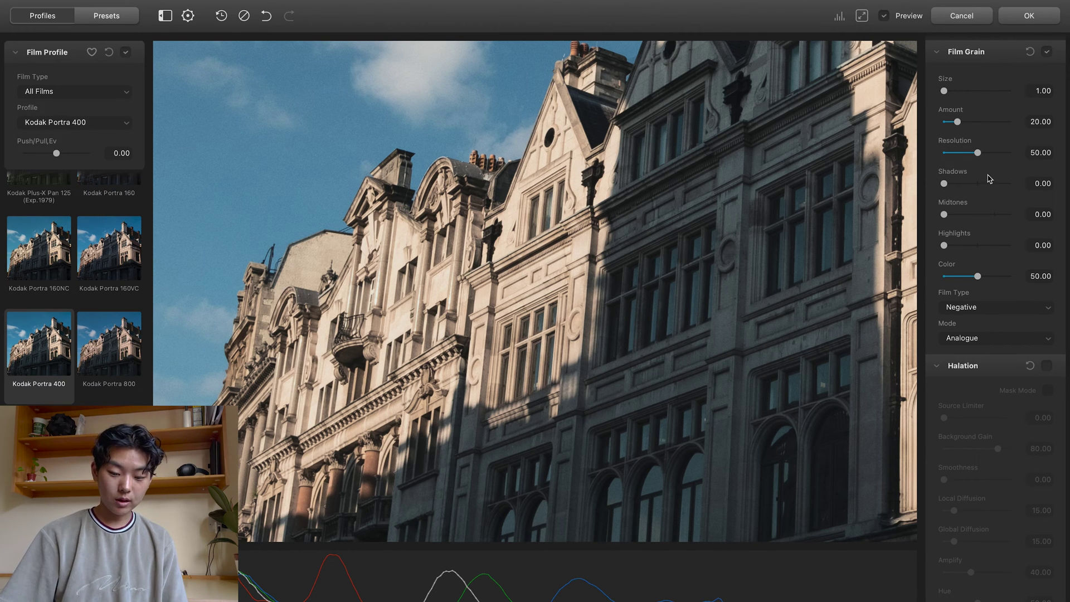
# - Raise grain Shadows to about 83 and Midtones to about 50
pyautogui.moveTo(992, 188); pyautogui.dragTo(995, 188)
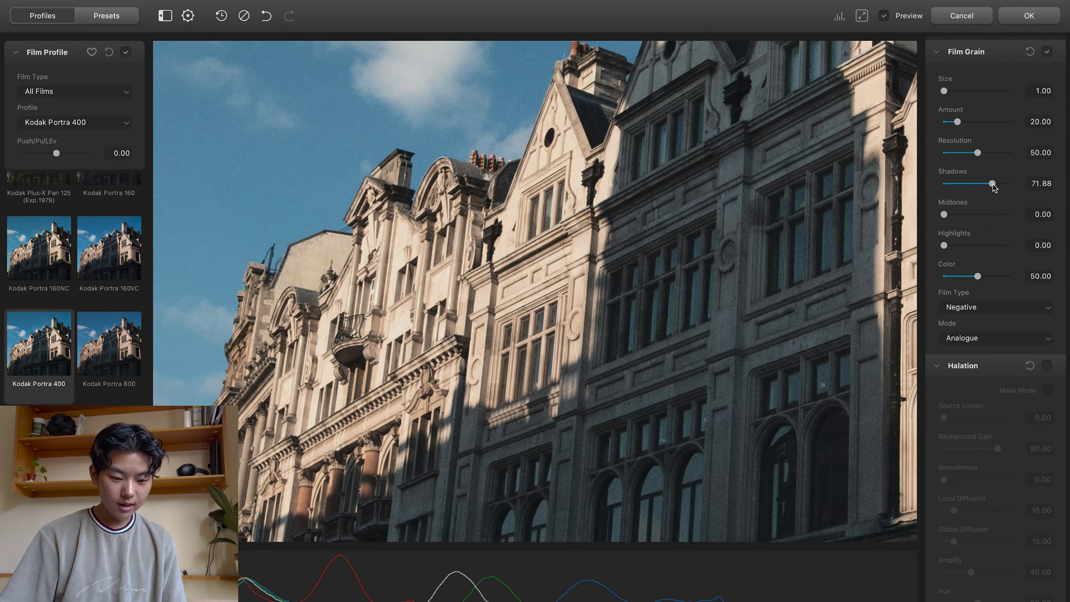
pyautogui.click(974, 215)
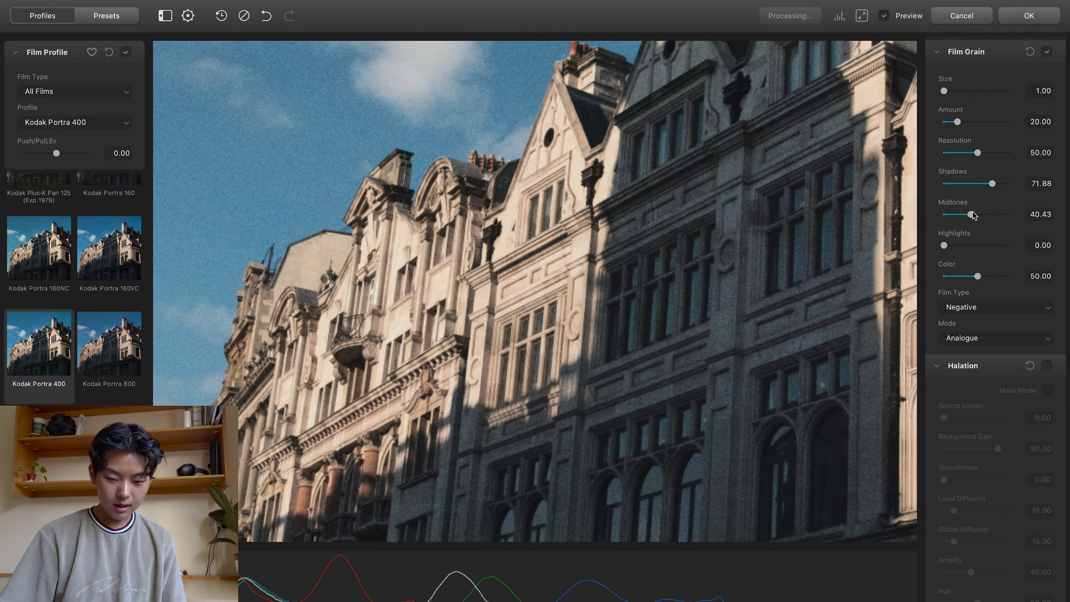
pyautogui.moveTo(974, 215); pyautogui.dragTo(961, 246)
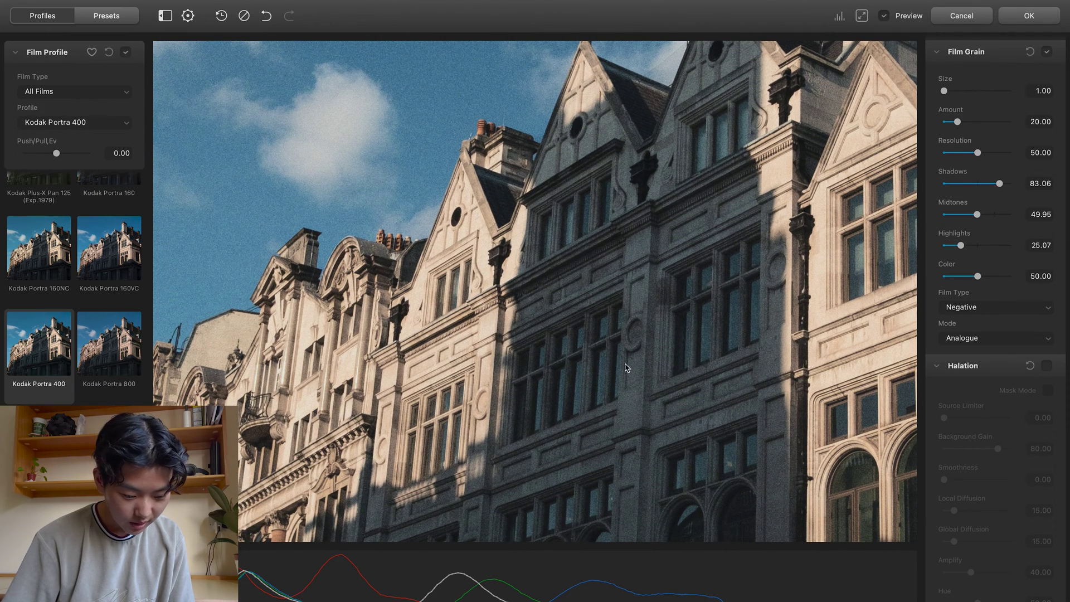
pyautogui.click(517, 336)
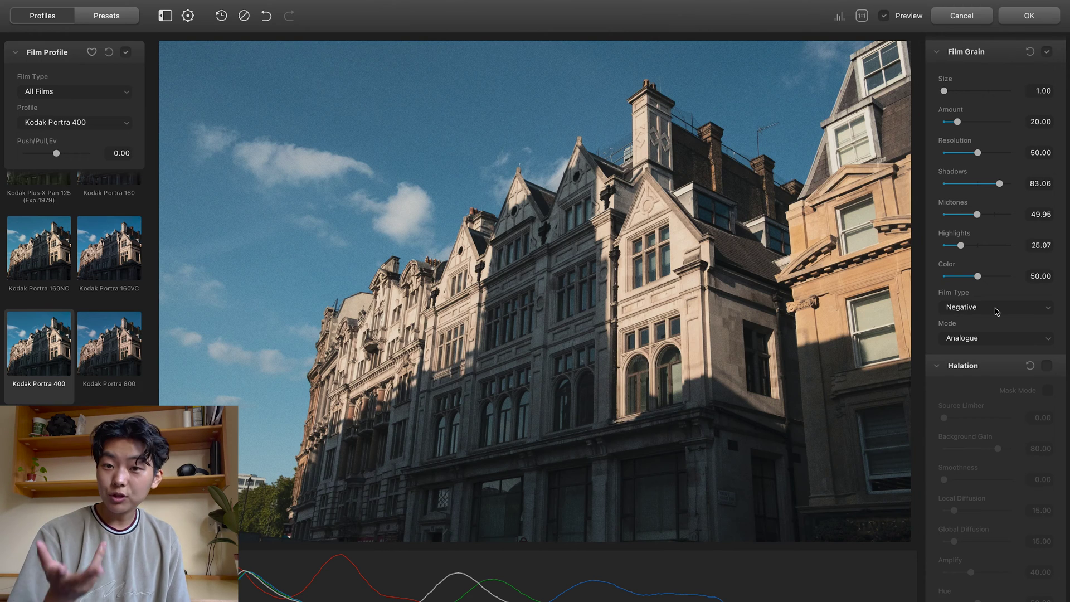
pyautogui.click(998, 308)
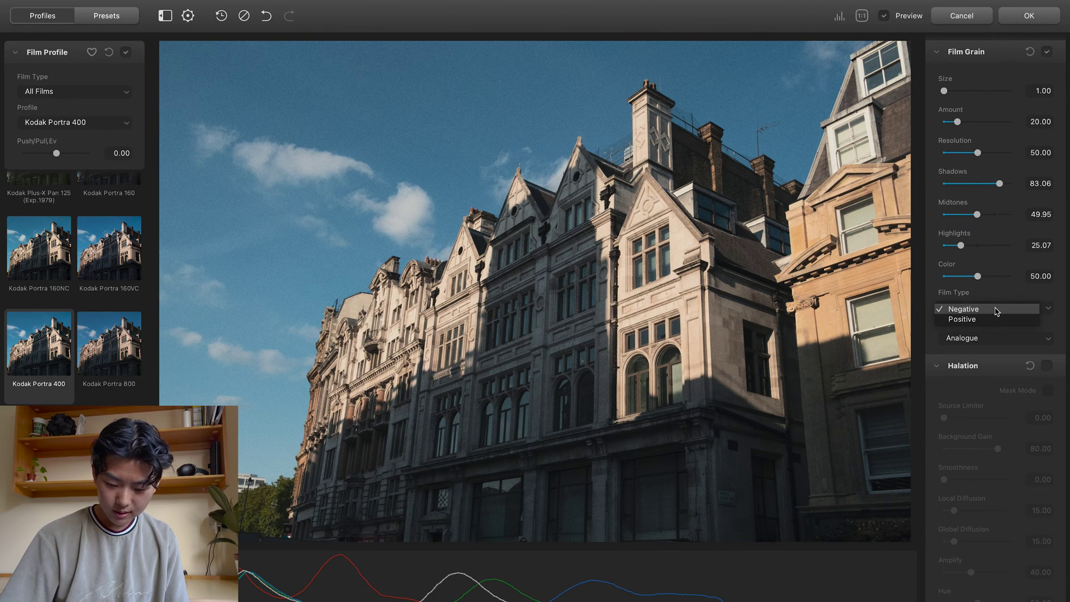
pyautogui.click(981, 319)
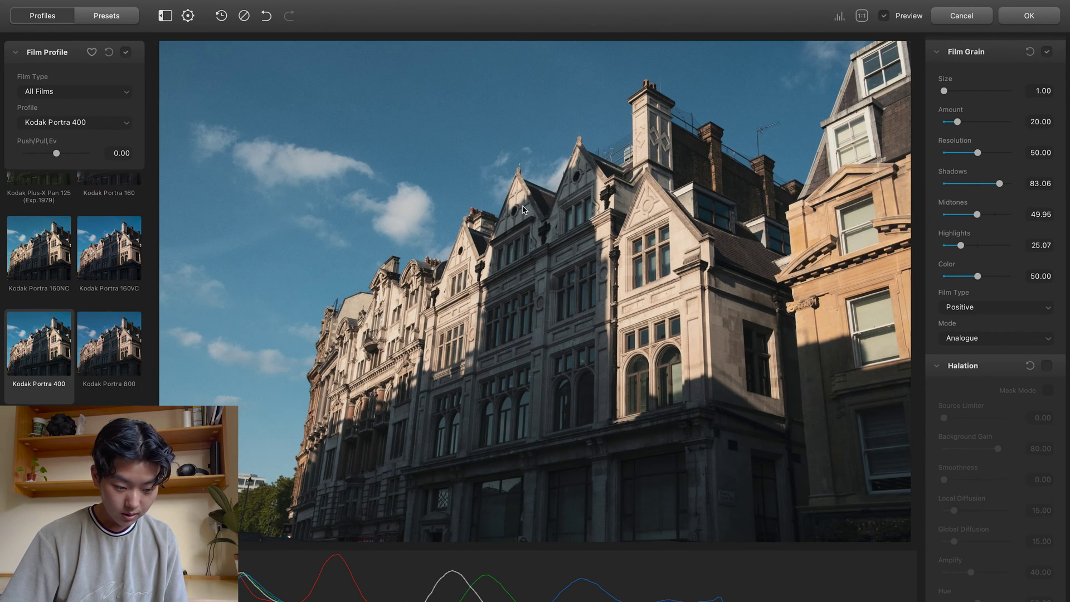
pyautogui.click(862, 16)
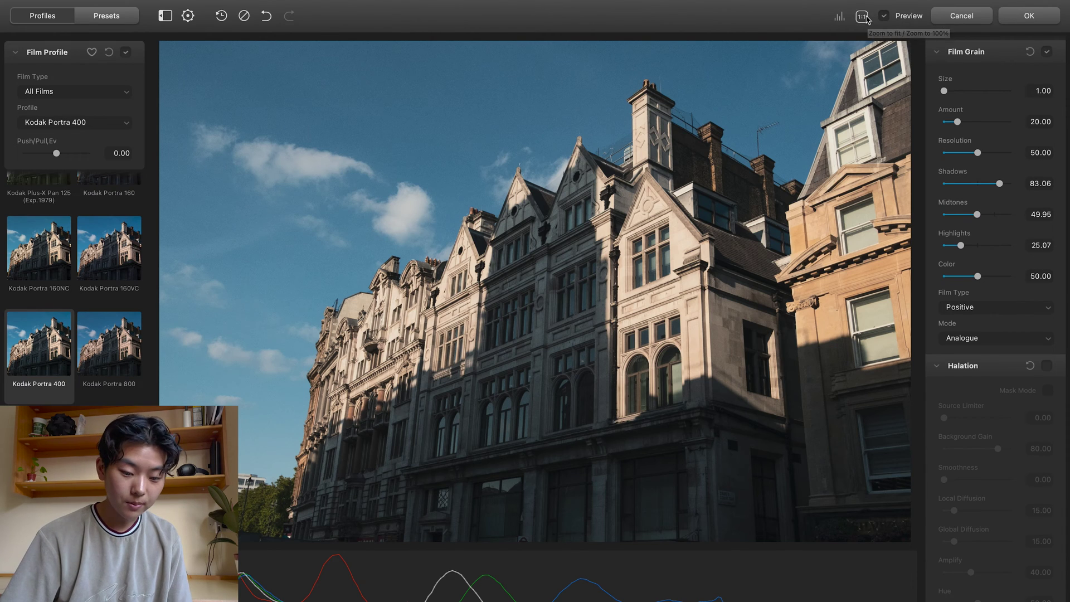
pyautogui.moveTo(304, 112); pyautogui.dragTo(598, 131)
pyautogui.hscroll(5, 598, 131)
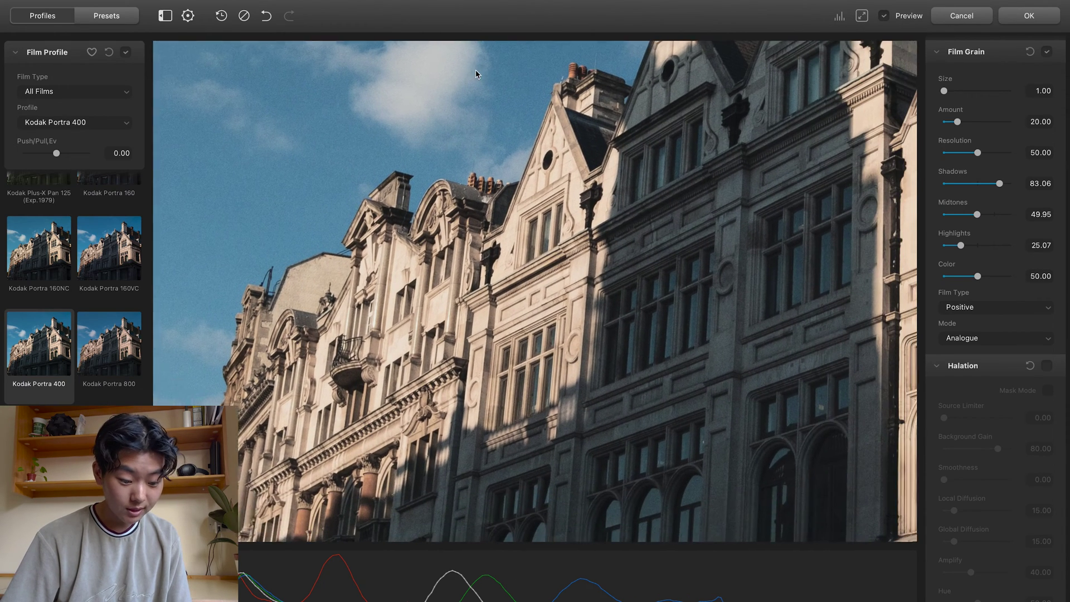
pyautogui.click(862, 15)
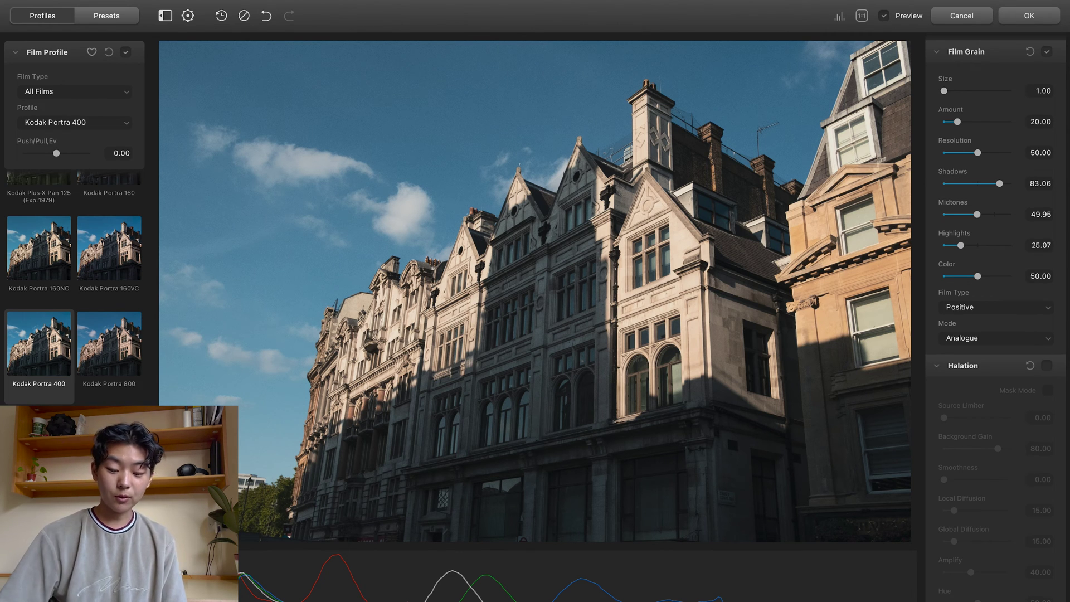
pyautogui.click(983, 310)
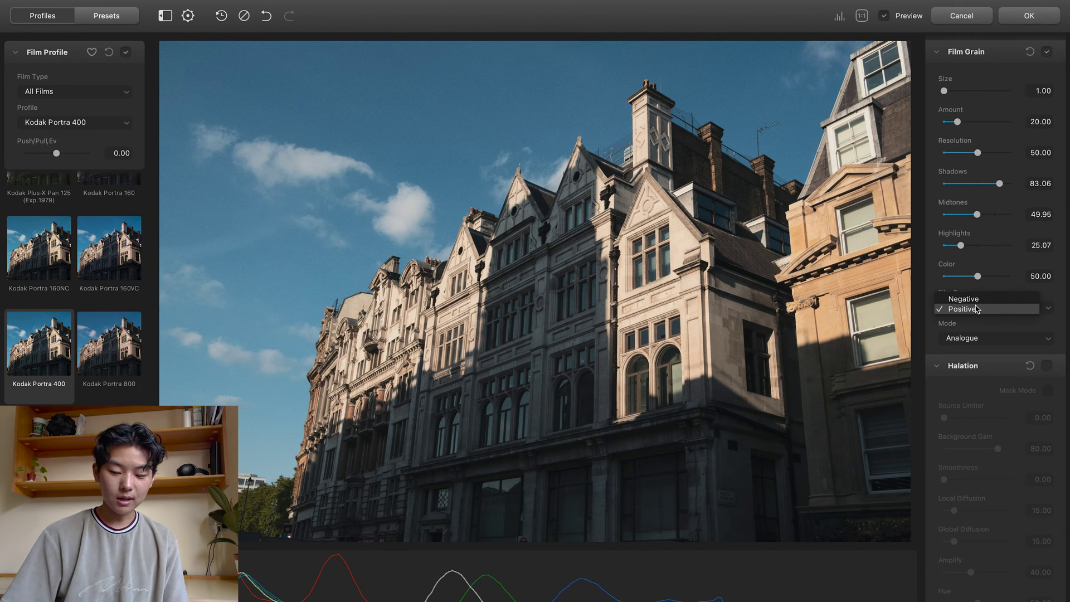
pyautogui.click(979, 300)
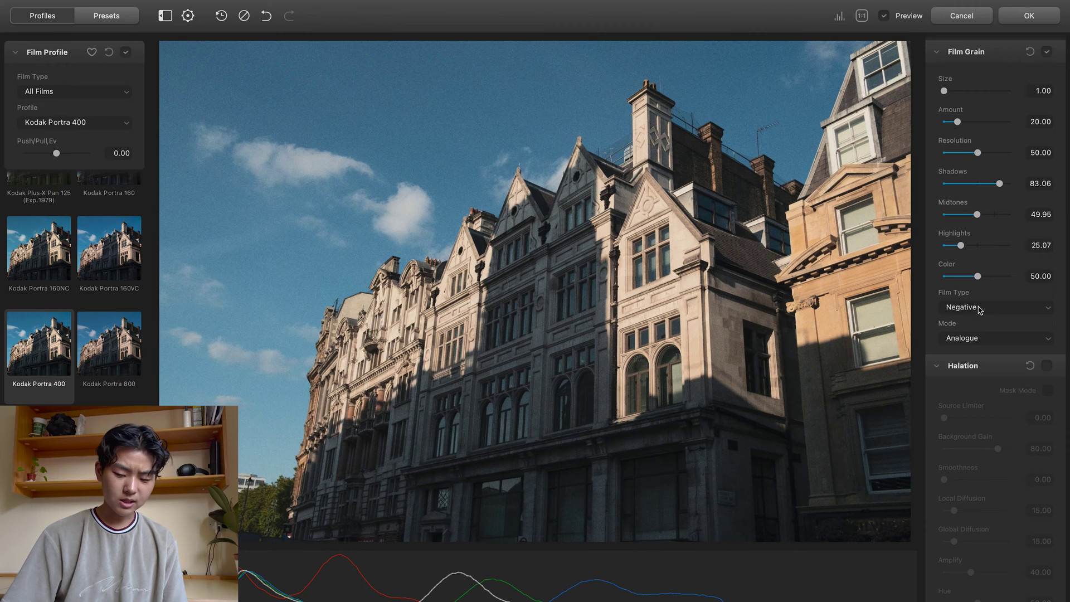
pyautogui.scroll(-1, 979, 318)
pyautogui.click(979, 321)
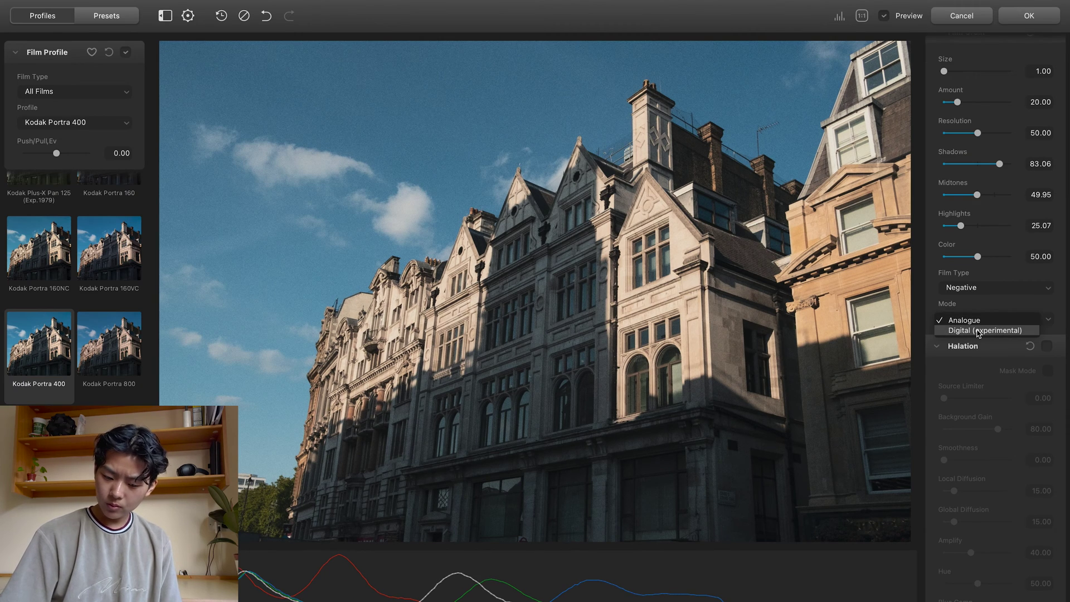
pyautogui.click(977, 332)
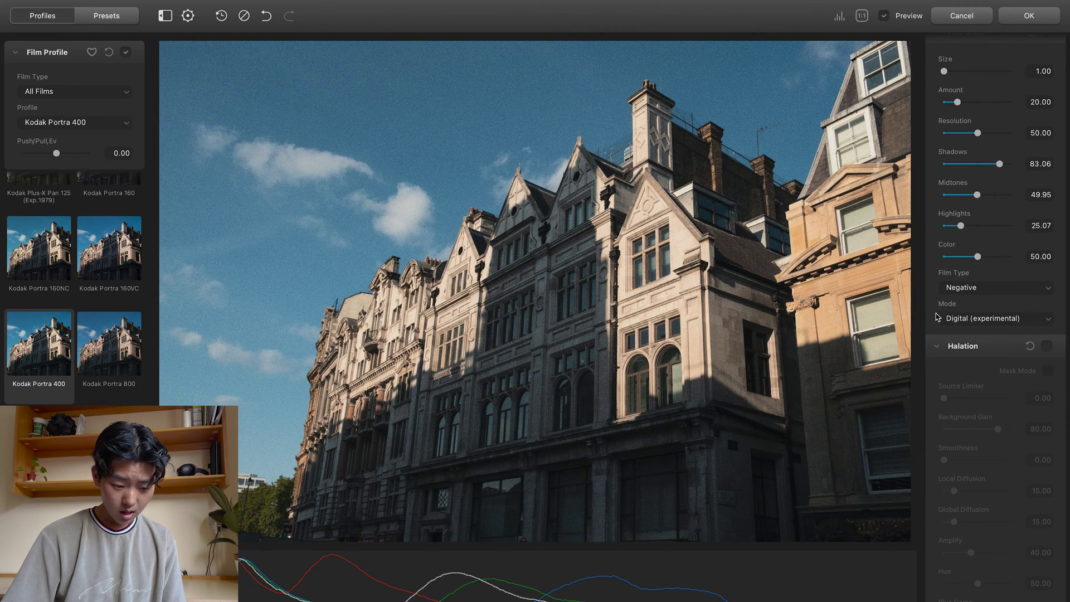
pyautogui.click(993, 321)
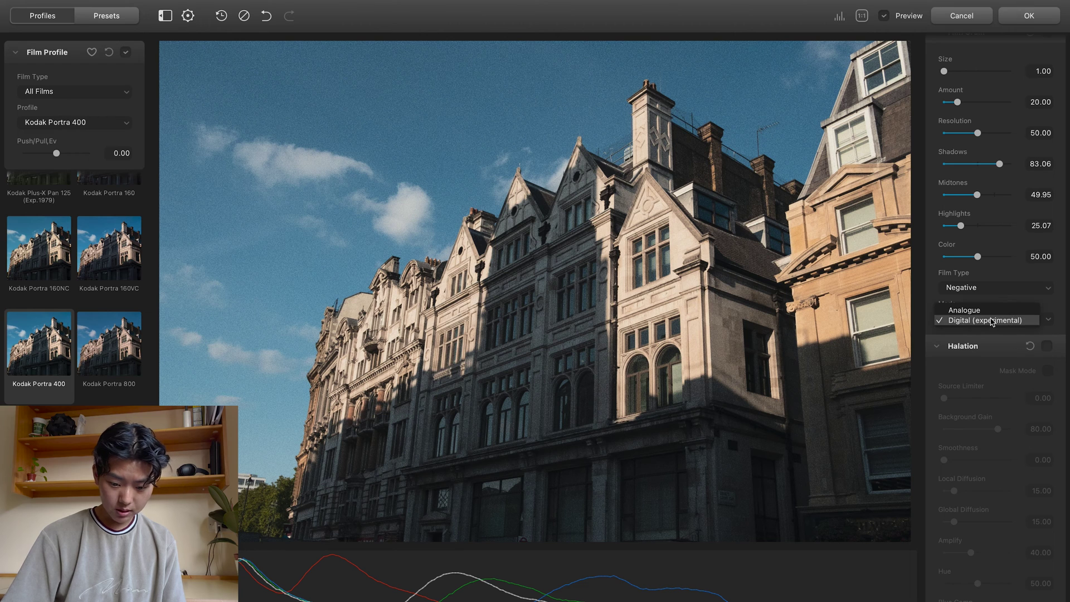
pyautogui.click(981, 311)
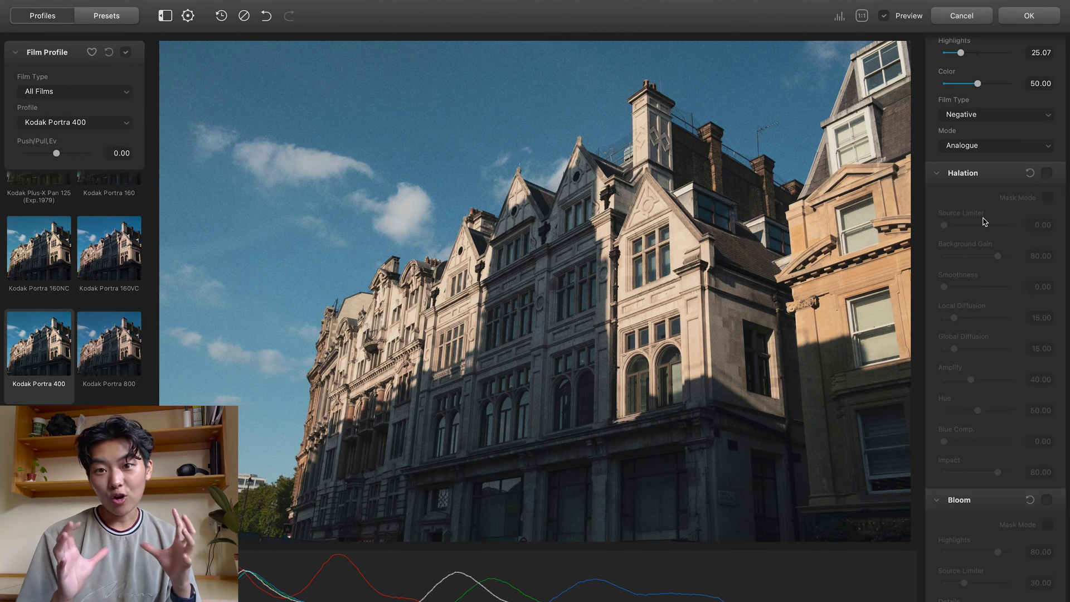
# - Enable Halation and set its Impact to about 61, inspecting the corner building at 1:1
pyautogui.click(1046, 173)
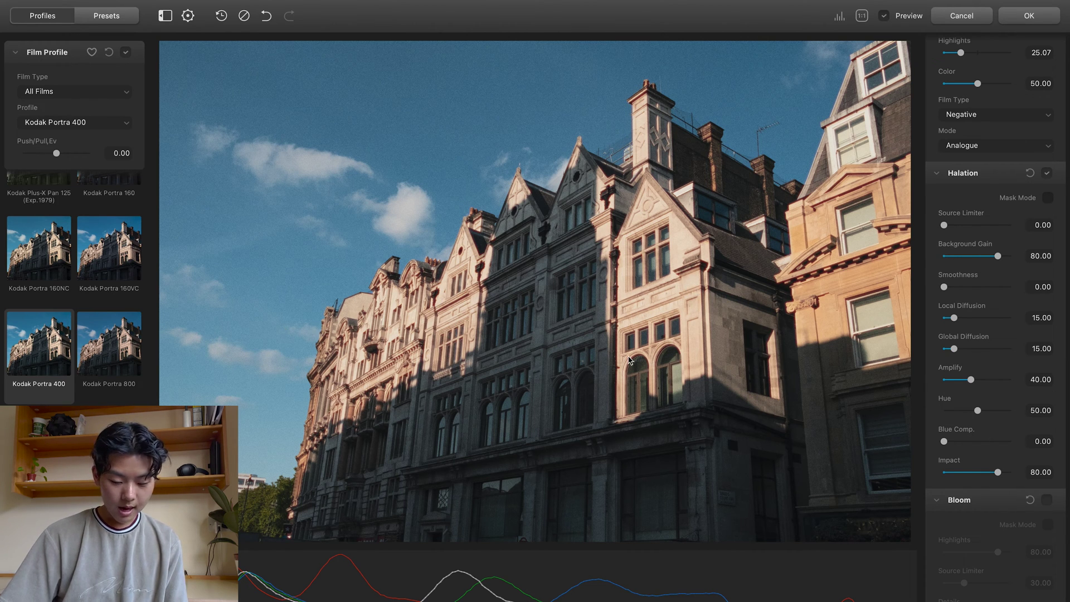
pyautogui.click(862, 15)
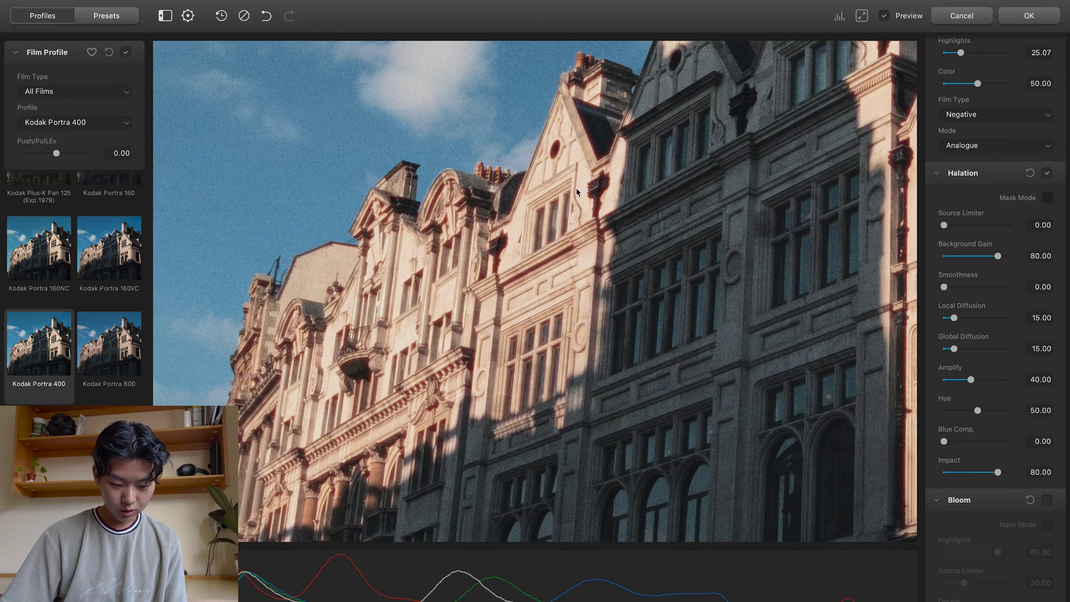
pyautogui.click(973, 473)
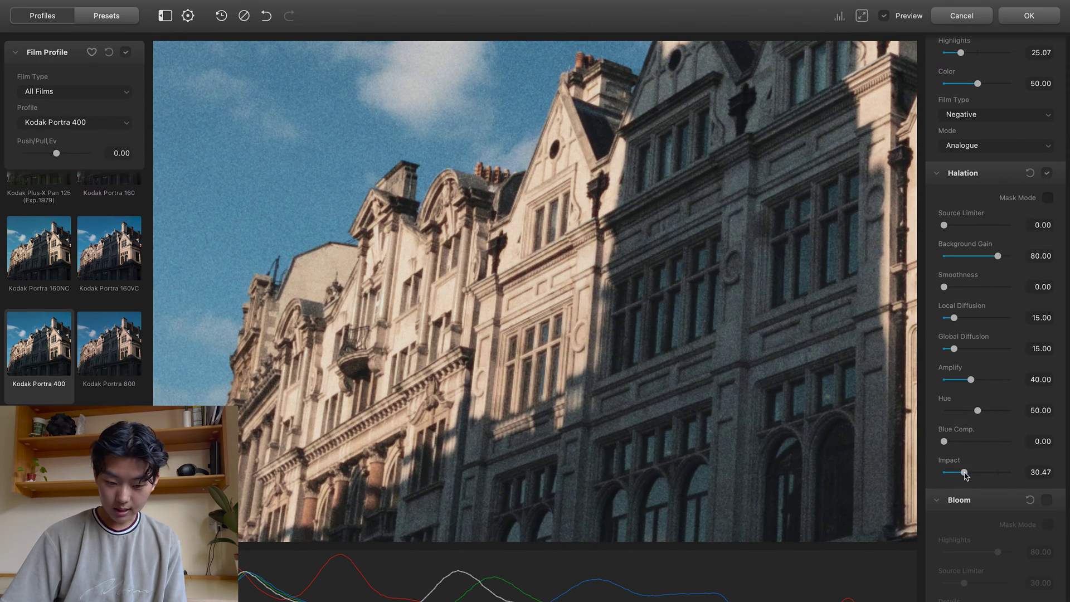
pyautogui.moveTo(973, 474); pyautogui.dragTo(985, 473)
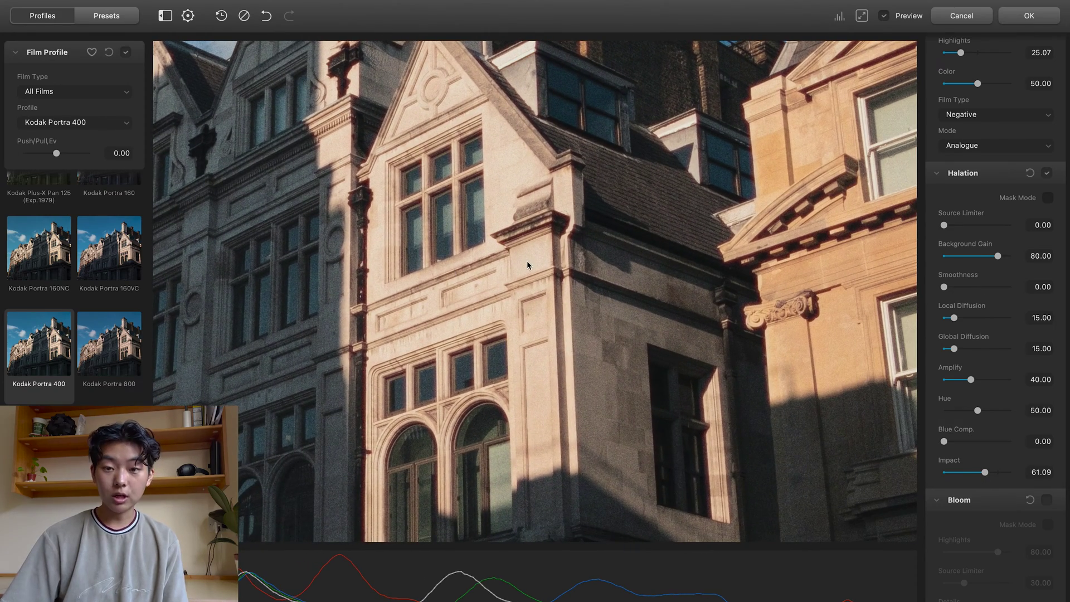
pyautogui.moveTo(528, 267); pyautogui.dragTo(473, 286)
# - Test extreme Halation Hue and Impact values while checking the facades at 1:1
pyautogui.moveTo(993, 410); pyautogui.dragTo(1041, 414)
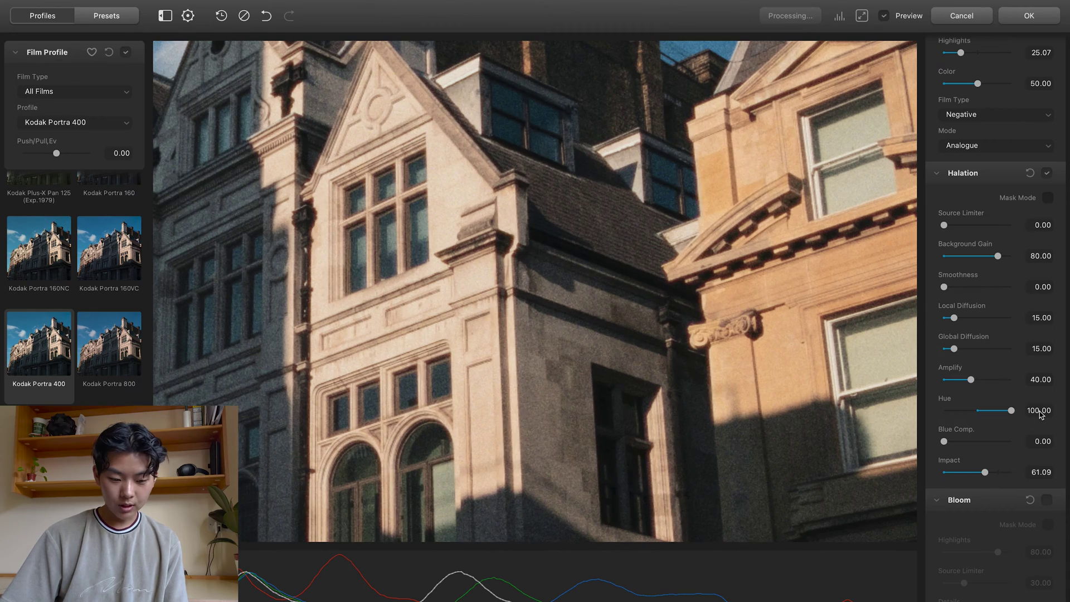
pyautogui.moveTo(996, 473); pyautogui.dragTo(1020, 473)
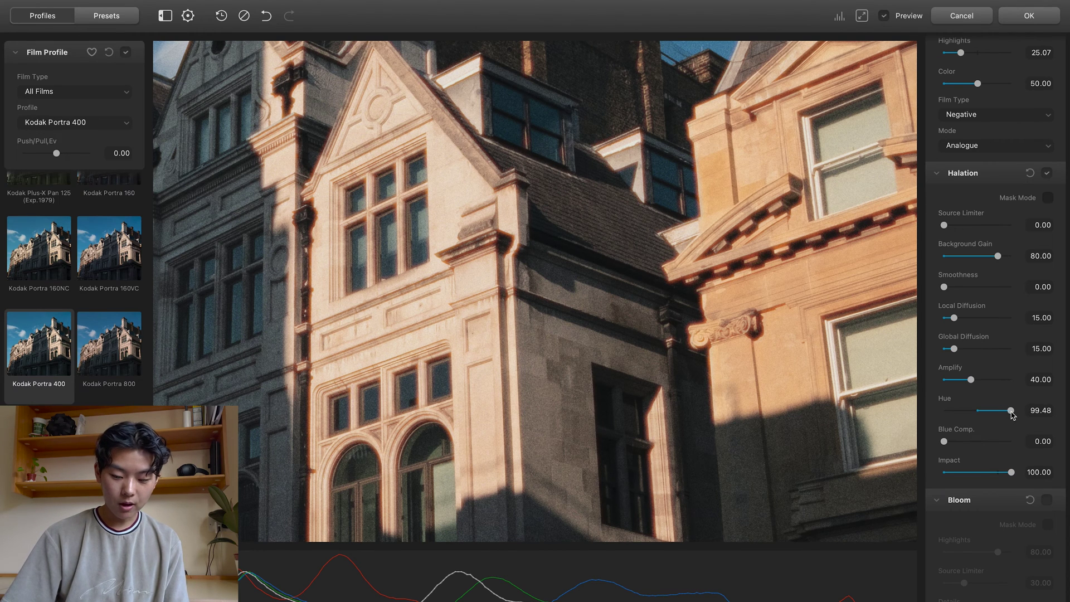
pyautogui.moveTo(1012, 415); pyautogui.dragTo(851, 415)
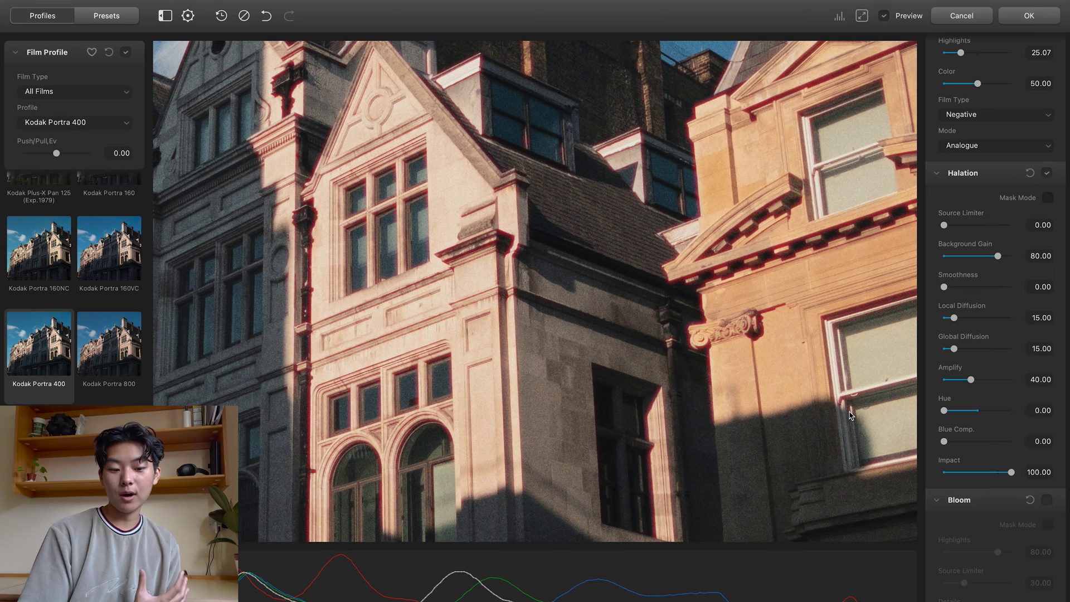
pyautogui.click(738, 262)
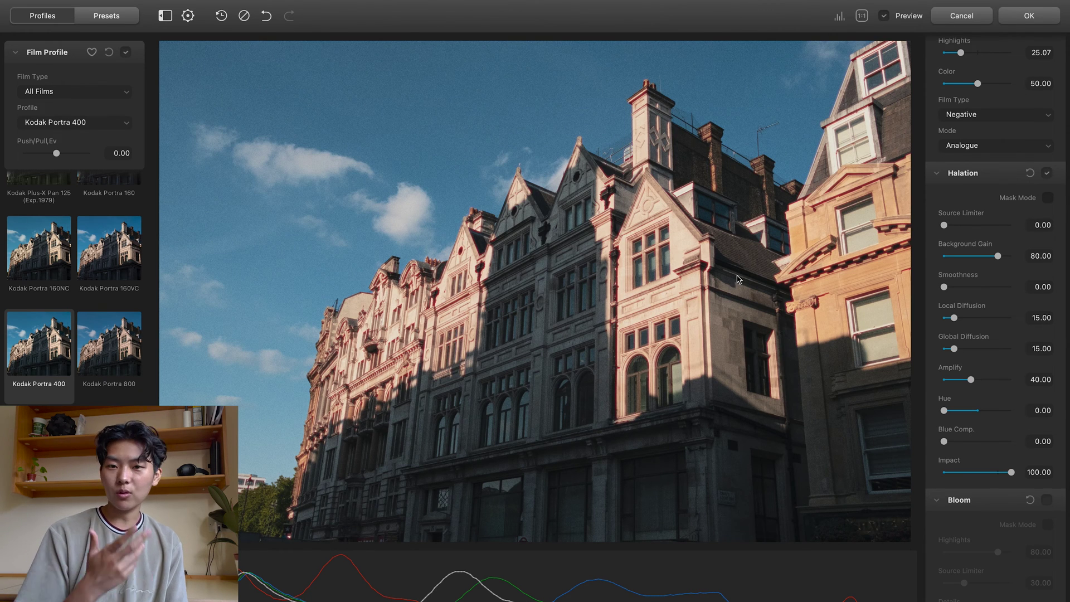
pyautogui.click(708, 225)
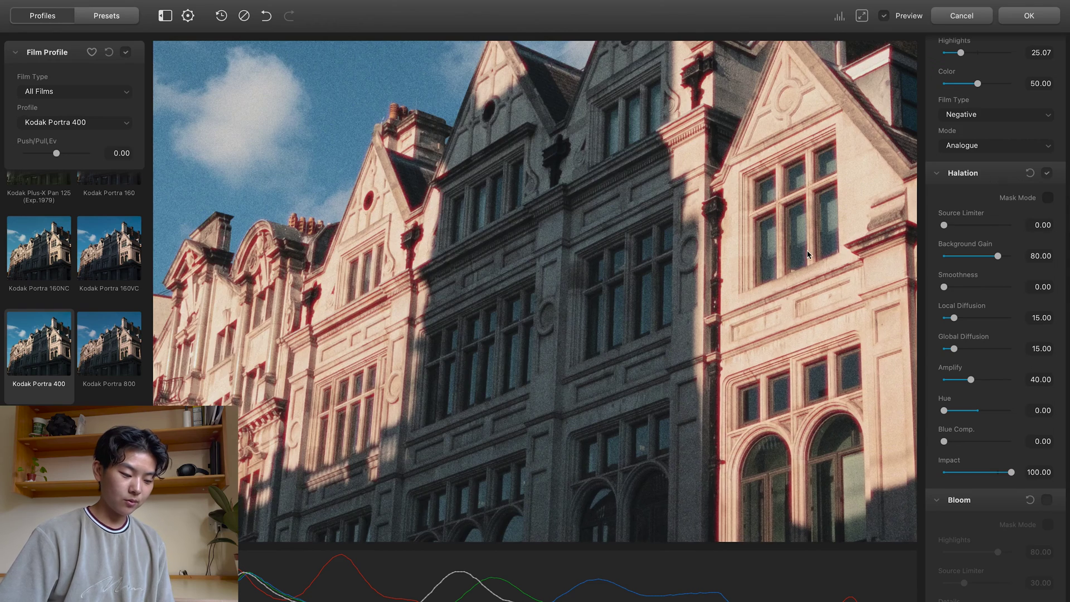
pyautogui.moveTo(808, 254); pyautogui.dragTo(454, 219)
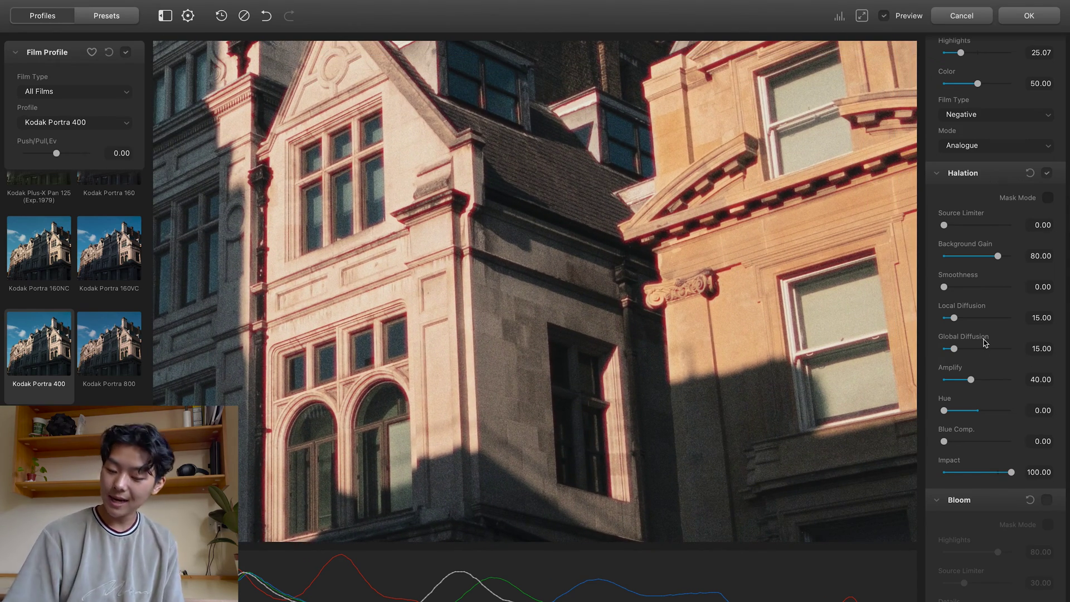
# - Set Halation Hue to about 79 and toggle halation off and on to compare
pyautogui.click(994, 411)
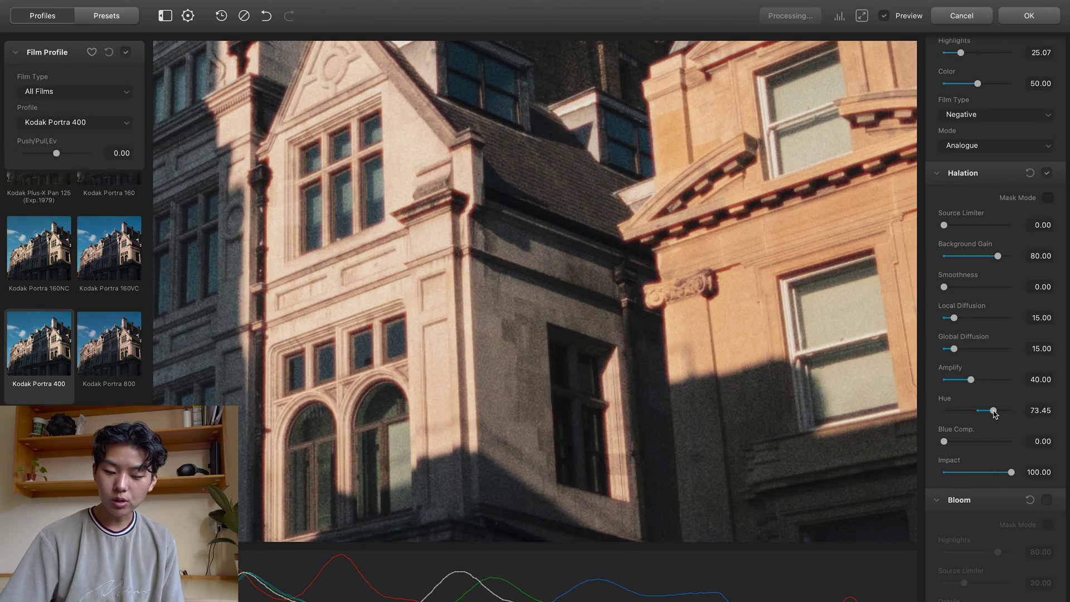
pyautogui.moveTo(993, 410); pyautogui.dragTo(996, 411)
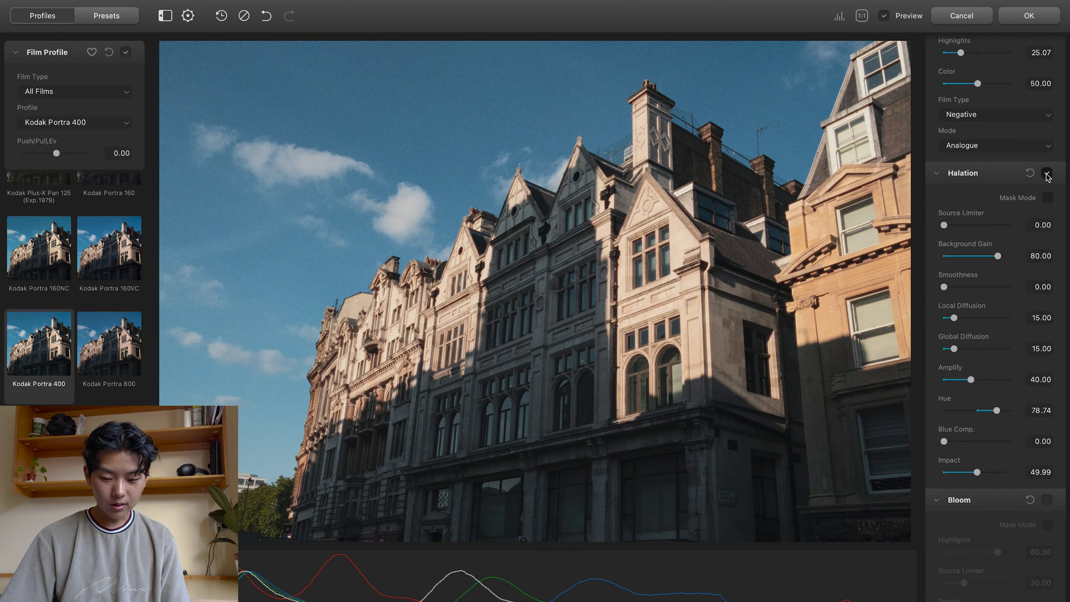
pyautogui.click(1047, 173)
pyautogui.click(1048, 173)
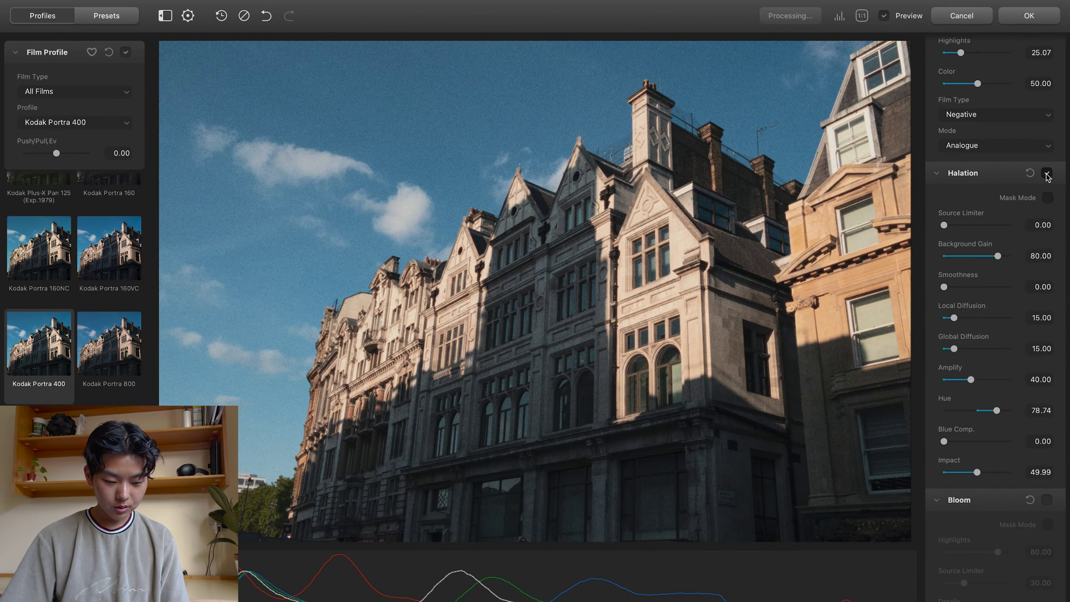
pyautogui.click(1047, 173)
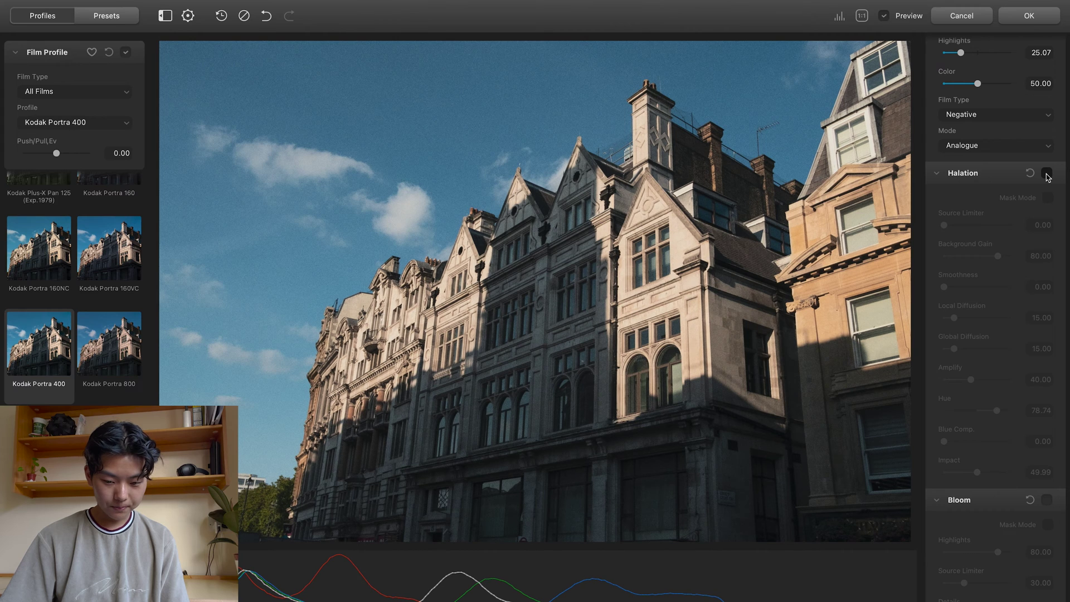
pyautogui.click(1047, 174)
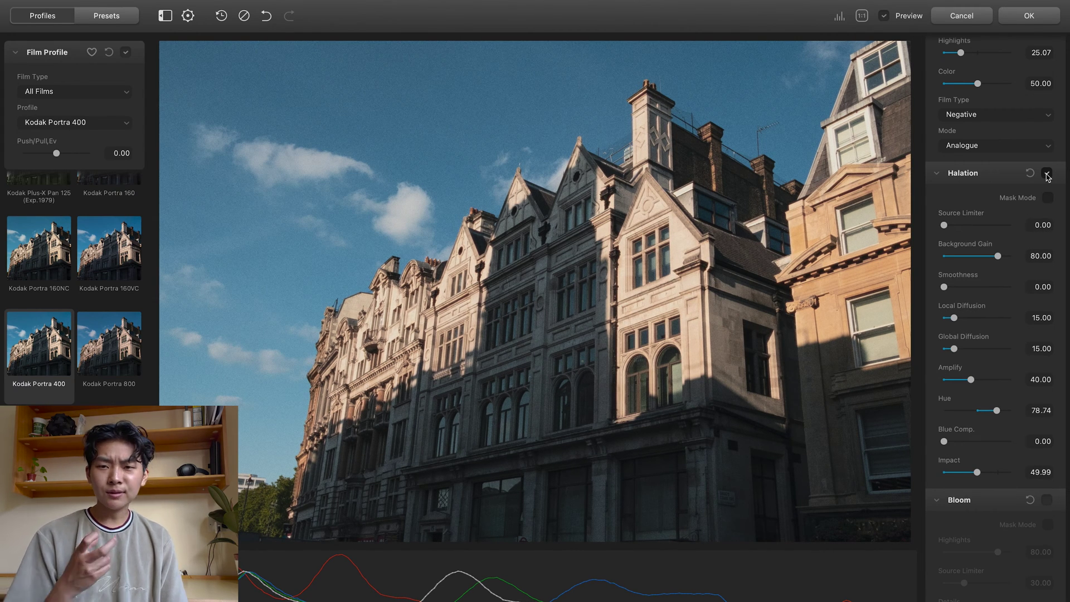
# - Set Local Diffusion to 16.62 and Global Diffusion to 18.98, checking detail at 1:1
pyautogui.press('z')
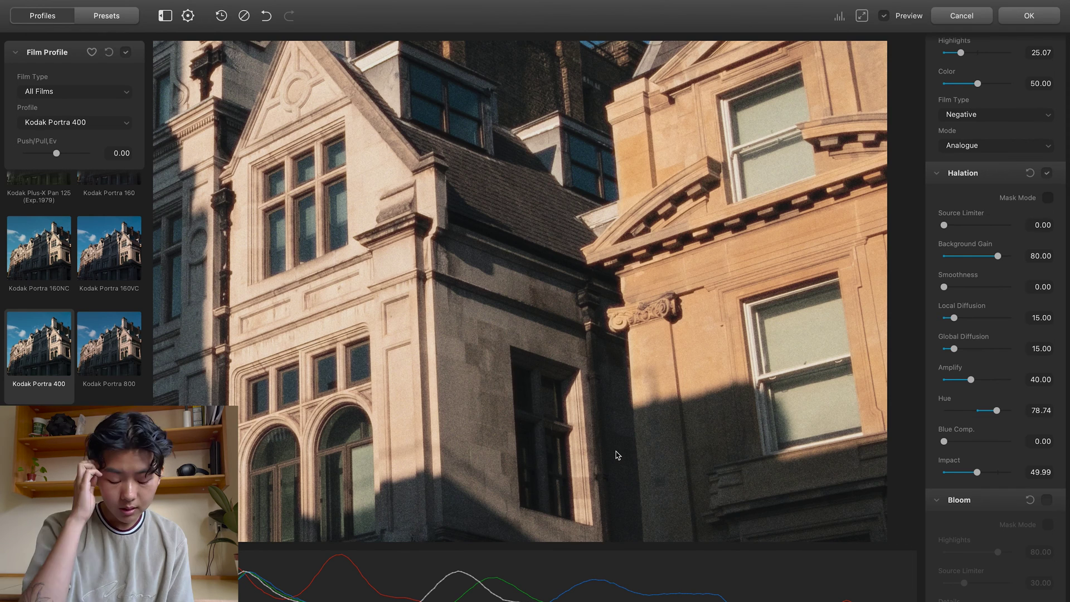
pyautogui.moveTo(567, 370); pyautogui.dragTo(576, 380)
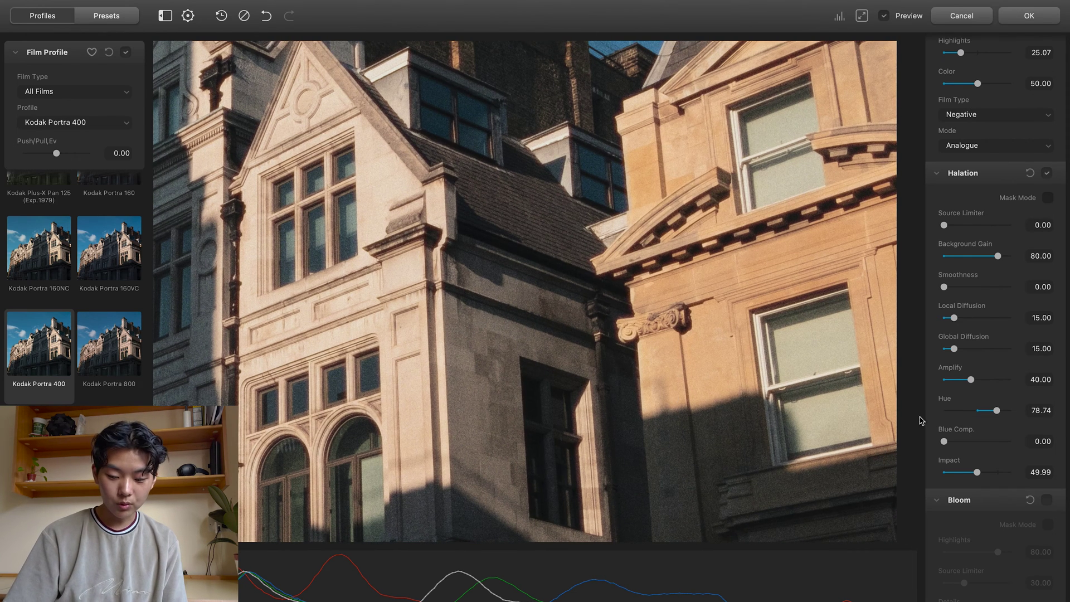
pyautogui.moveTo(954, 318); pyautogui.dragTo(974, 318)
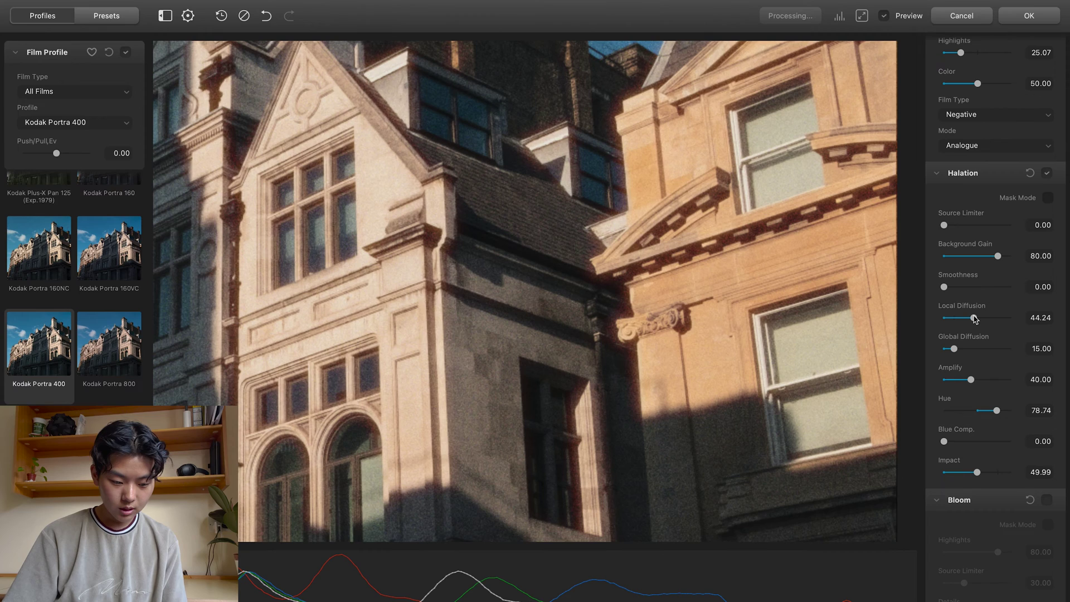
pyautogui.moveTo(974, 318); pyautogui.dragTo(954, 318)
pyautogui.click(984, 350)
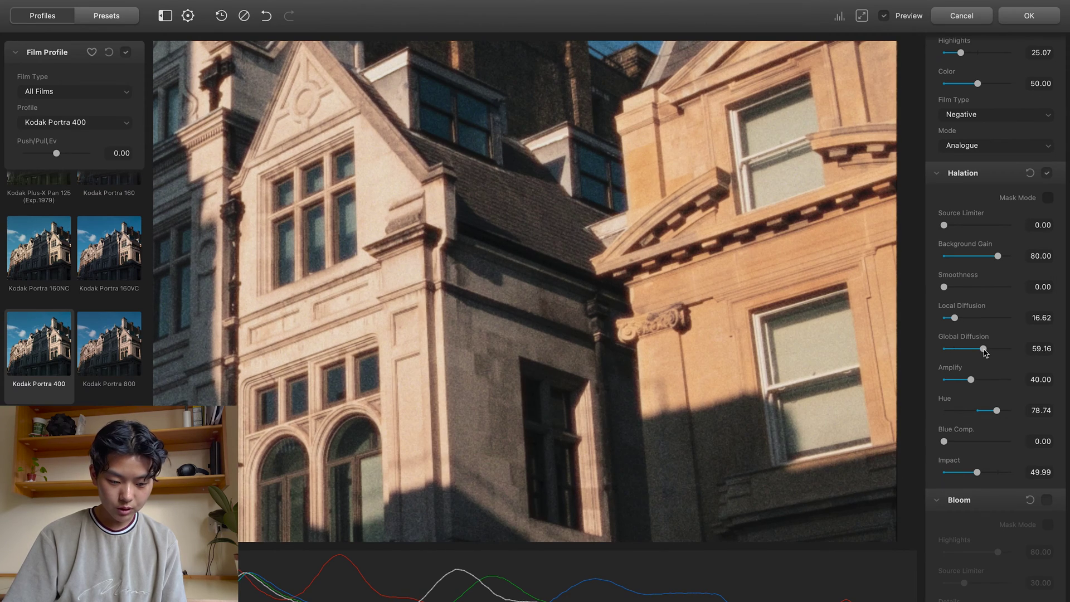
pyautogui.click(551, 328)
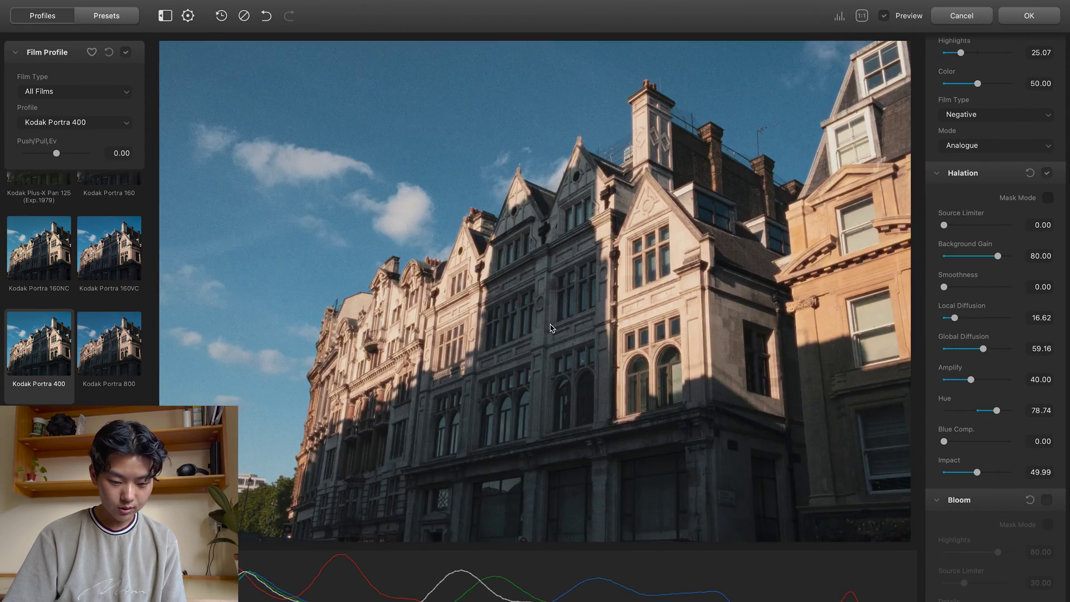
pyautogui.click(956, 348)
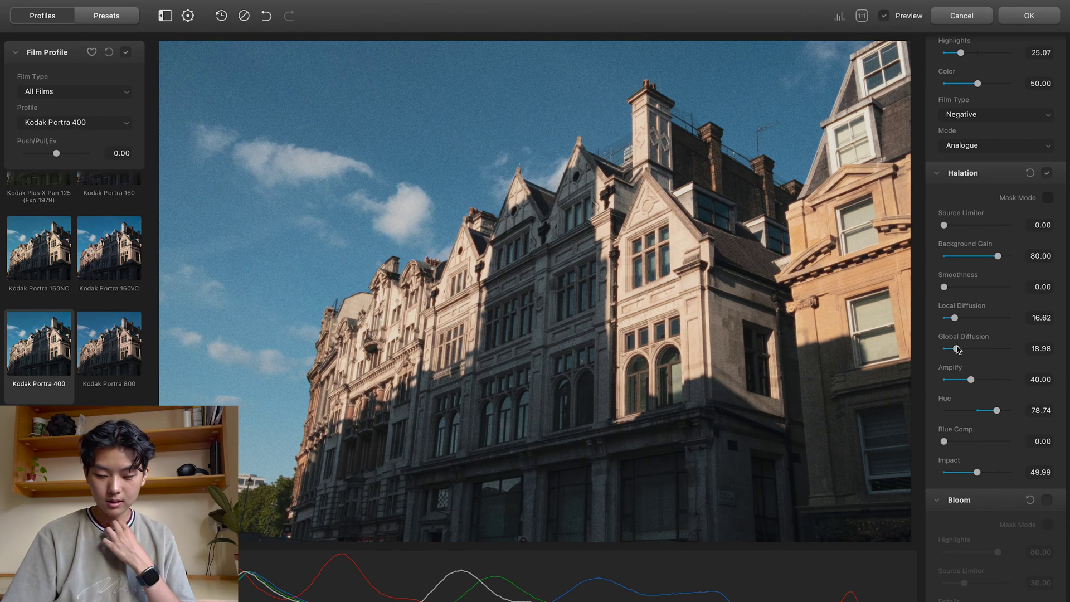
pyautogui.press('z')
pyautogui.scroll(6, 1020, 275)
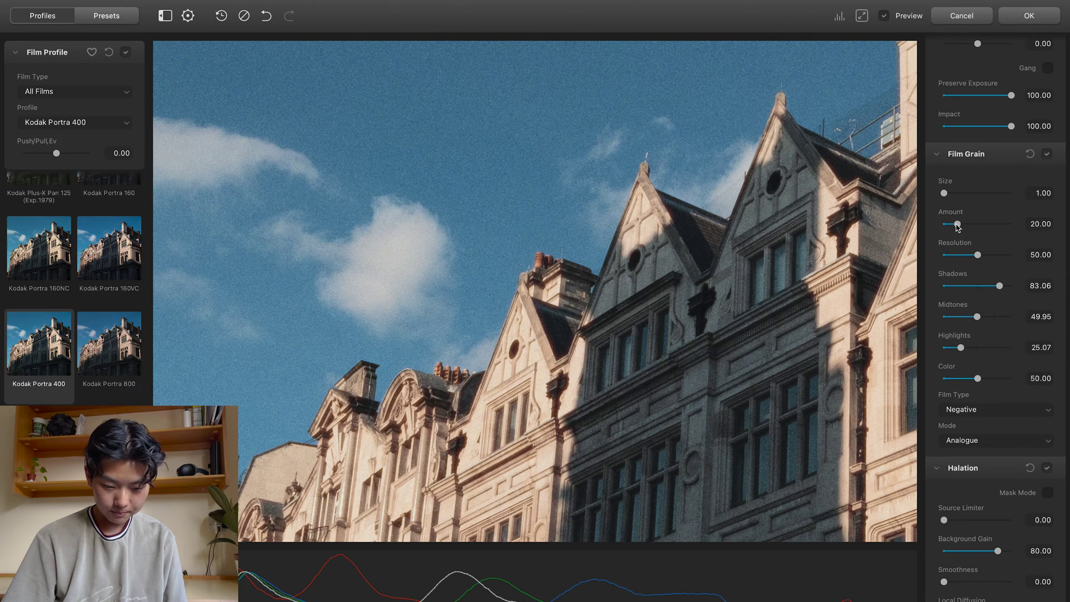
# - Lower the Film Grain Amount to 9.66 and check the facade up close
pyautogui.moveTo(958, 225); pyautogui.dragTo(951, 226)
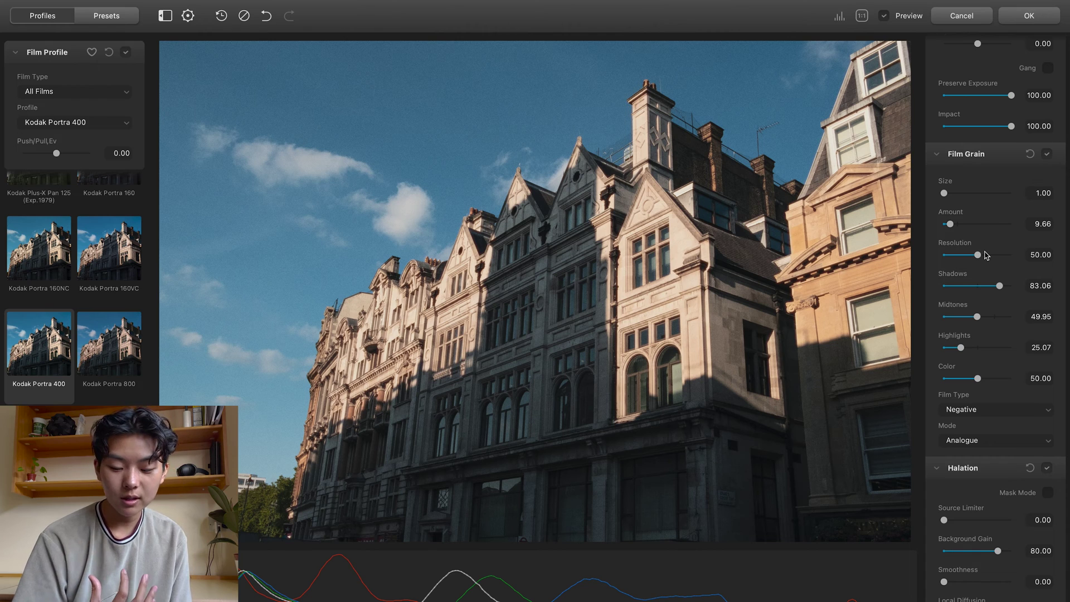
pyautogui.click(545, 183)
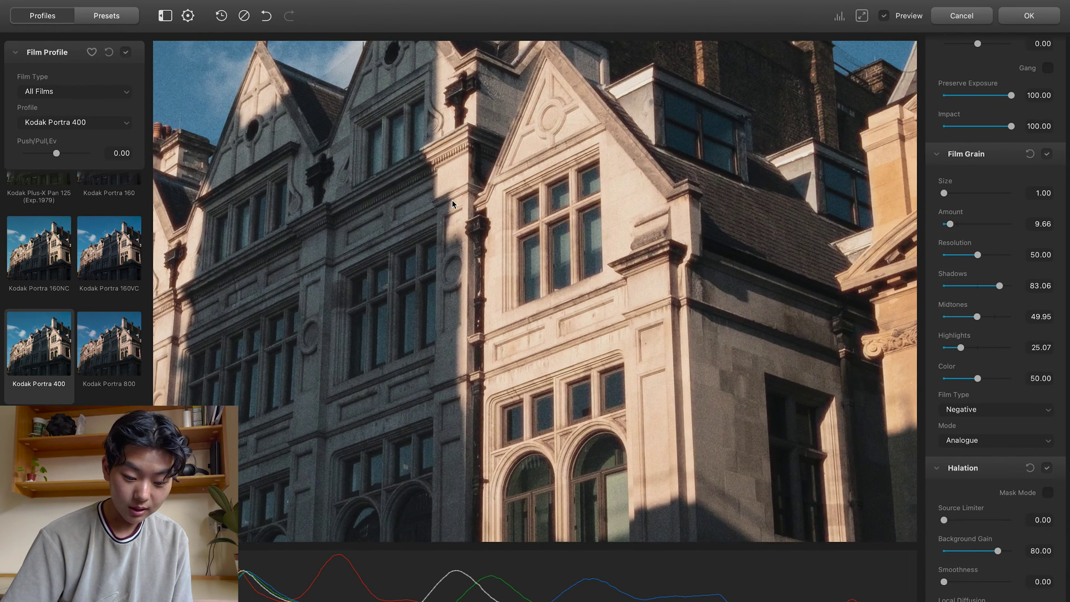
pyautogui.click(548, 204)
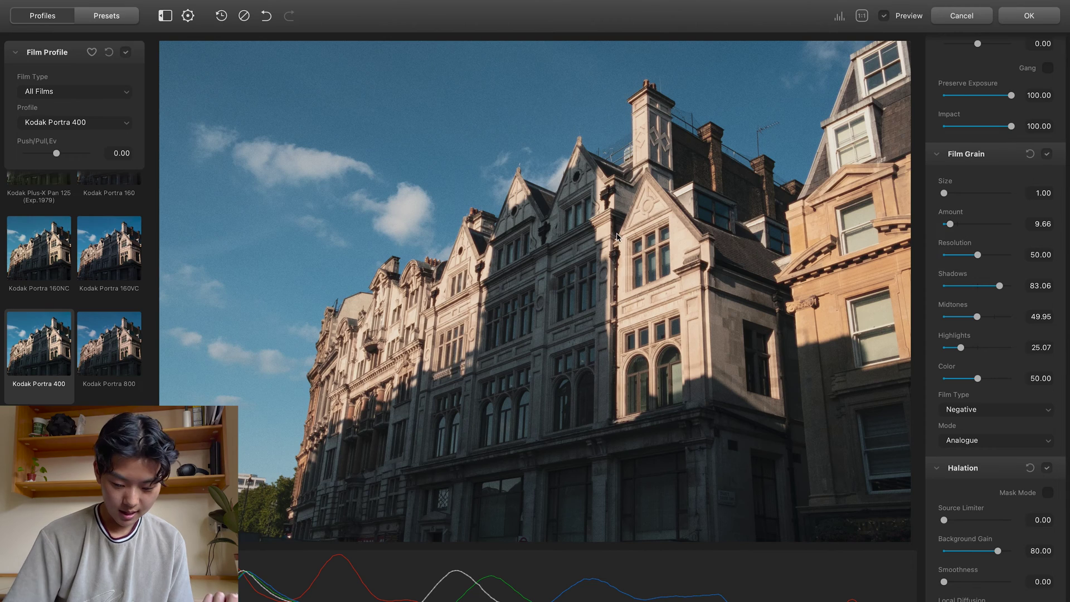
# - Zoom into the upper building and roofs and switch on Dehancer's Bloom effect
pyautogui.click(661, 218)
pyautogui.moveTo(840, 188); pyautogui.dragTo(701, 363)
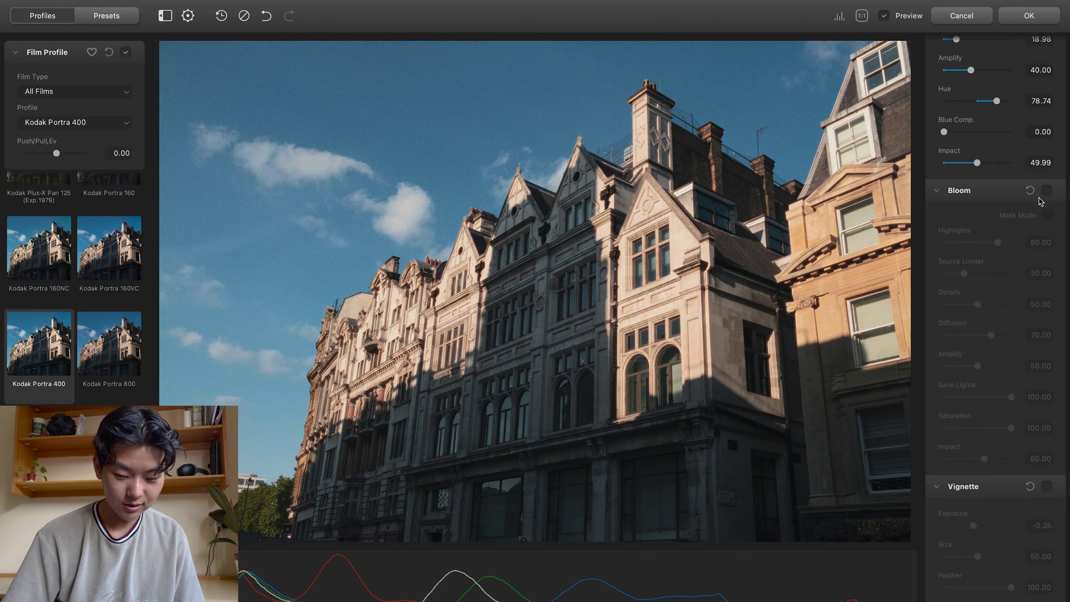
pyautogui.click(1046, 190)
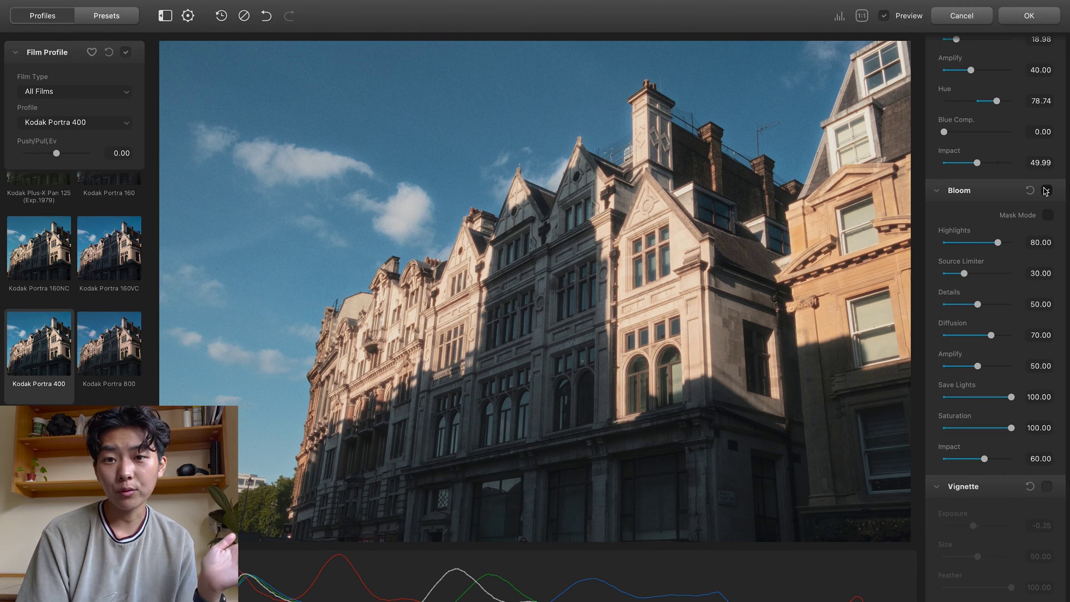
pyautogui.click(1047, 190)
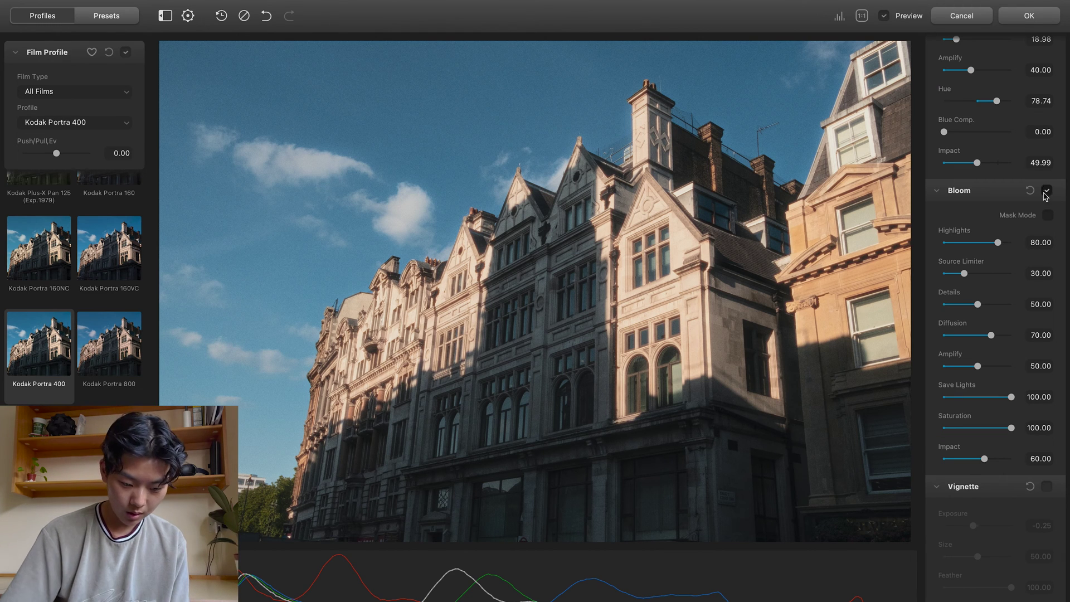
# - Set bloom Impact 26.49, Save Lights about 81 and Amplify 38.56, comparing bloom off and on
pyautogui.moveTo(984, 458); pyautogui.dragTo(952, 461)
pyautogui.moveTo(1011, 397); pyautogui.dragTo(994, 397)
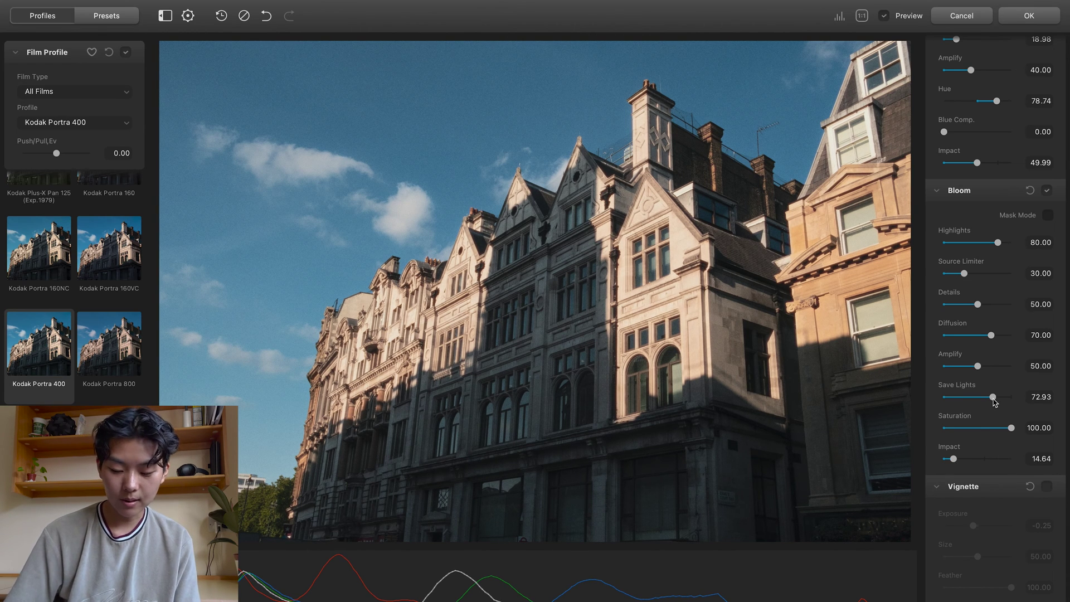
pyautogui.moveTo(995, 401); pyautogui.dragTo(933, 407)
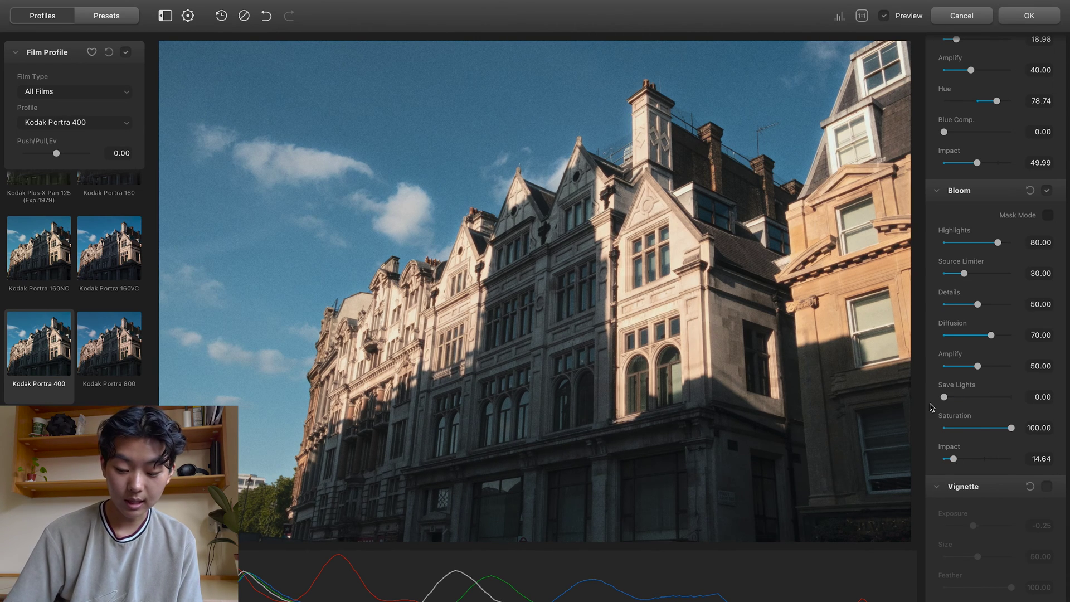
pyautogui.click(999, 397)
pyautogui.click(1047, 190)
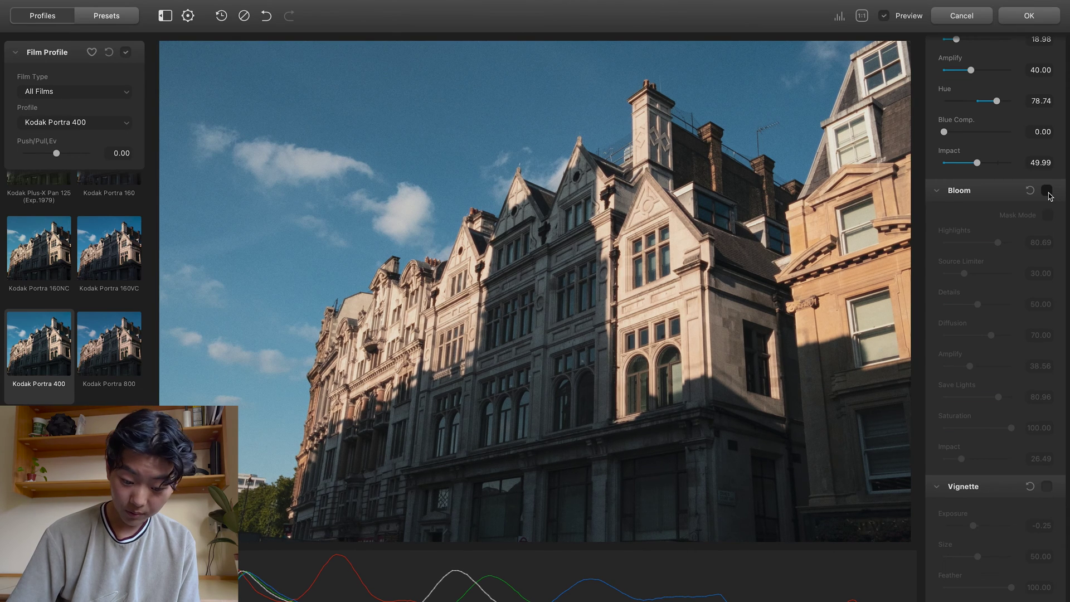
pyautogui.click(1048, 192)
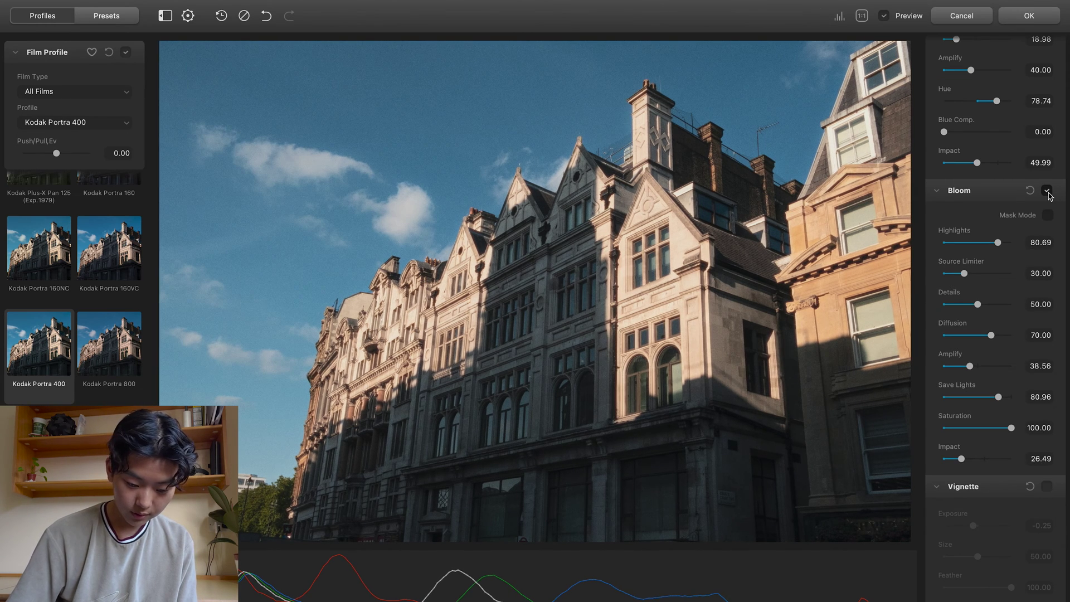
# - Move through the settings to enable the vignette, then hide the film effects to compare
pyautogui.scroll(3, 1048, 195)
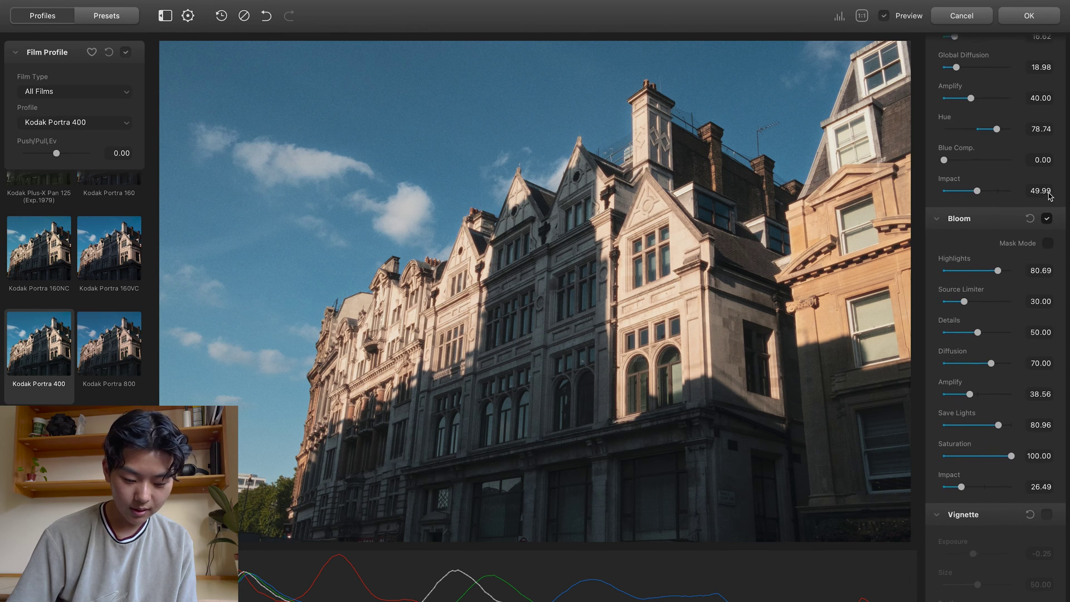
pyautogui.scroll(20, 1050, 195)
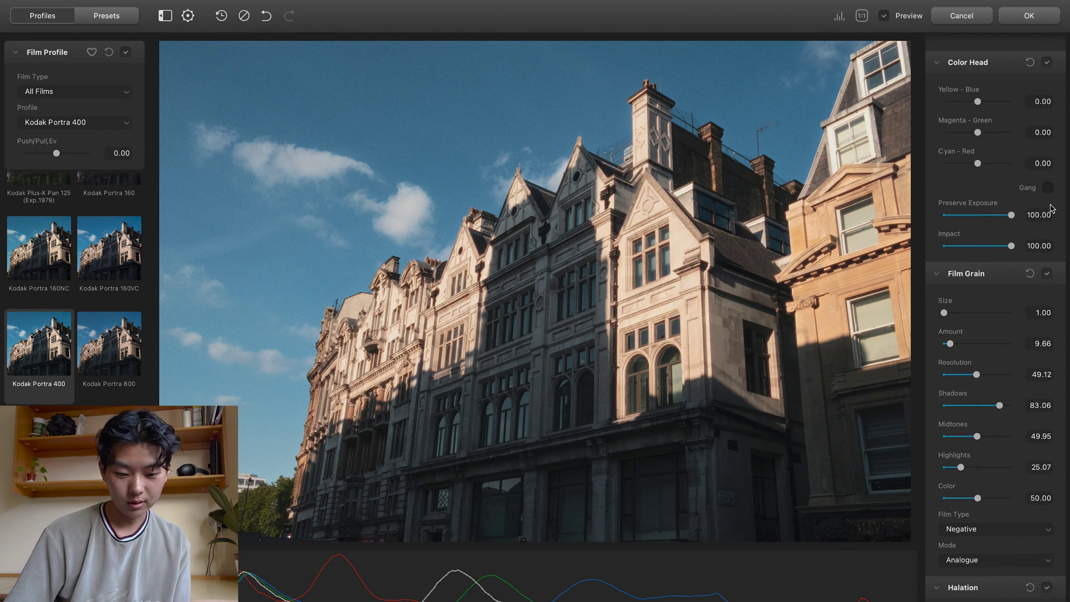
pyautogui.scroll(-18, 1052, 209)
pyautogui.scroll(-4, 1052, 209)
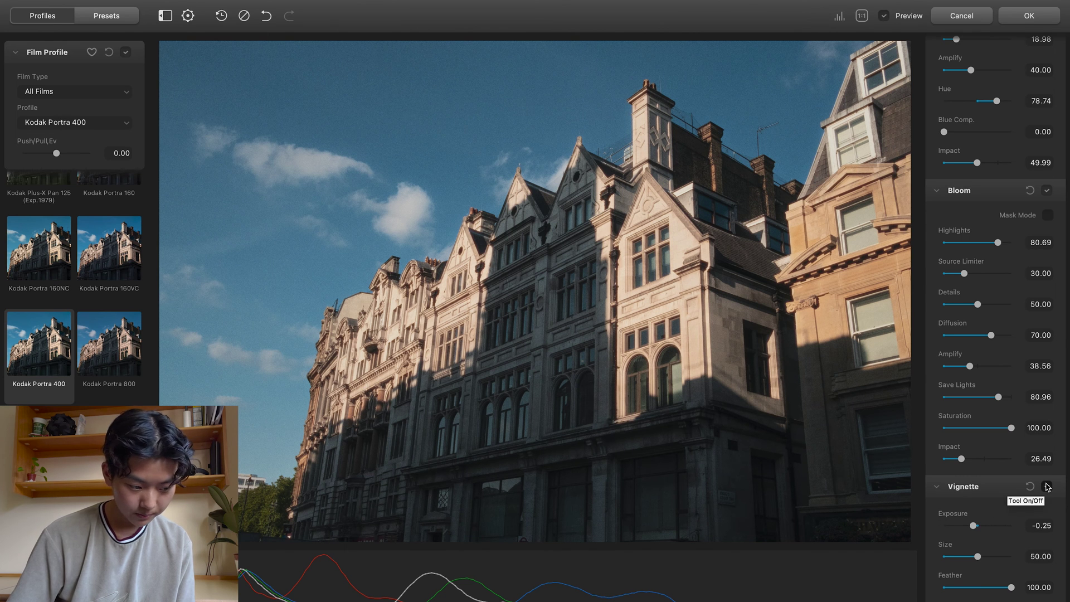
pyautogui.click(886, 17)
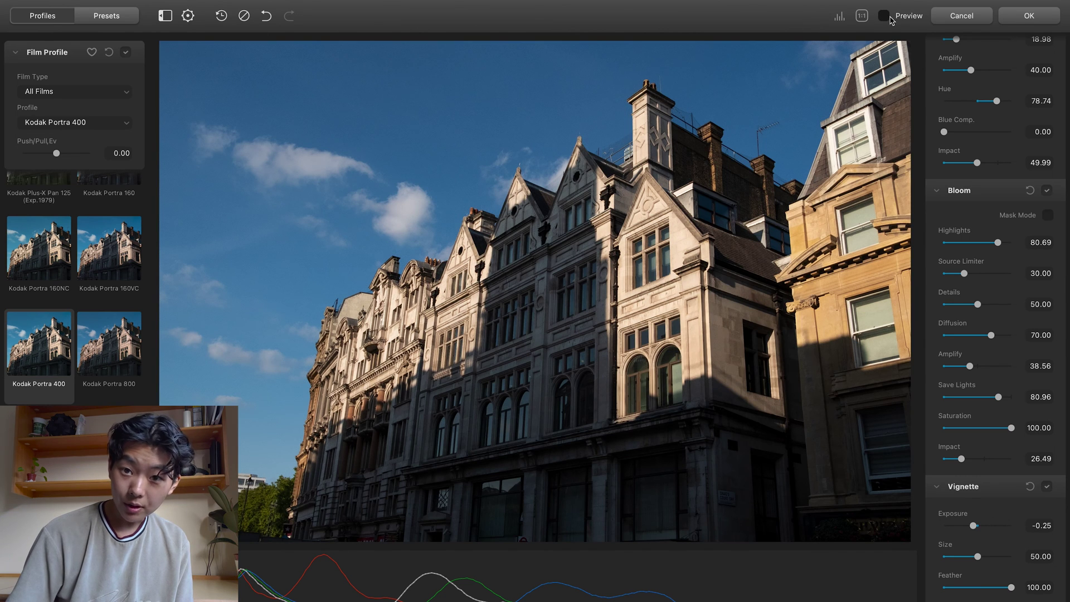
# - Show the film look again and save it as the Dehancer preset 'Kodak Portra 400'
pyautogui.click(885, 17)
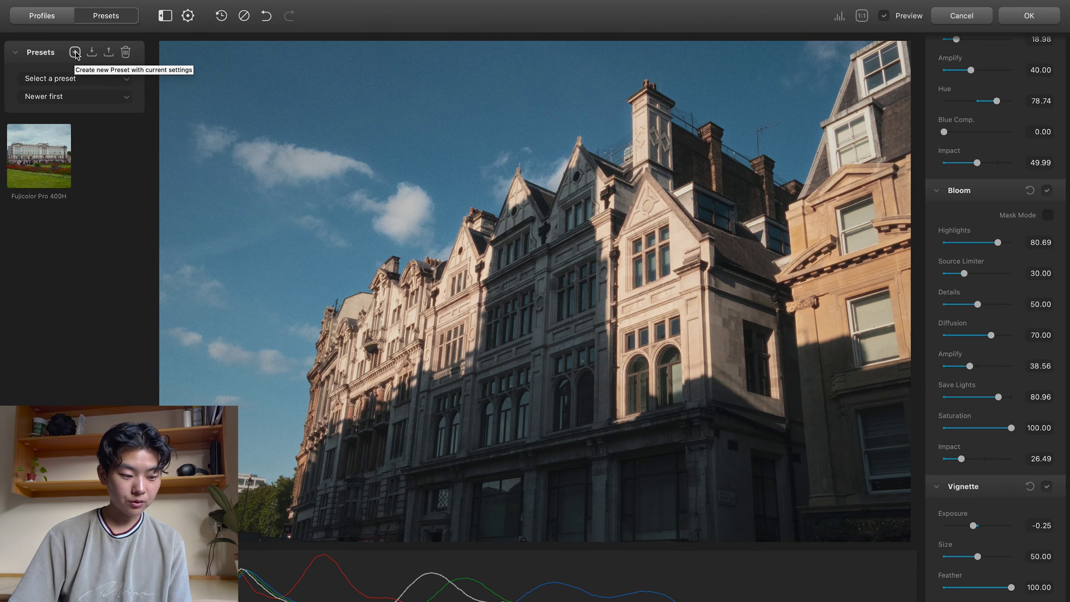
pyautogui.click(75, 53)
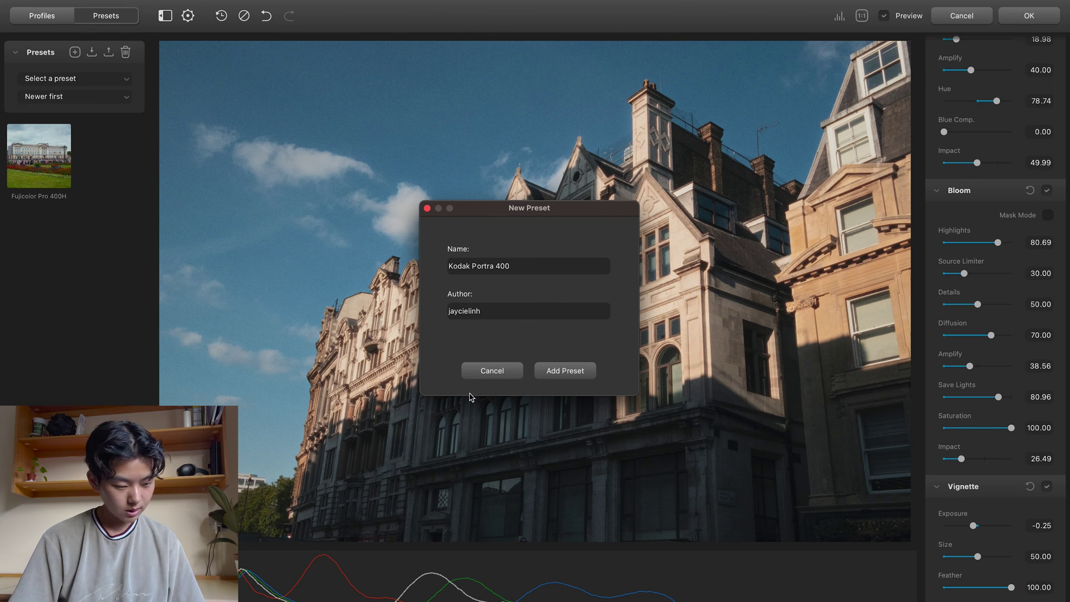
pyautogui.click(565, 371)
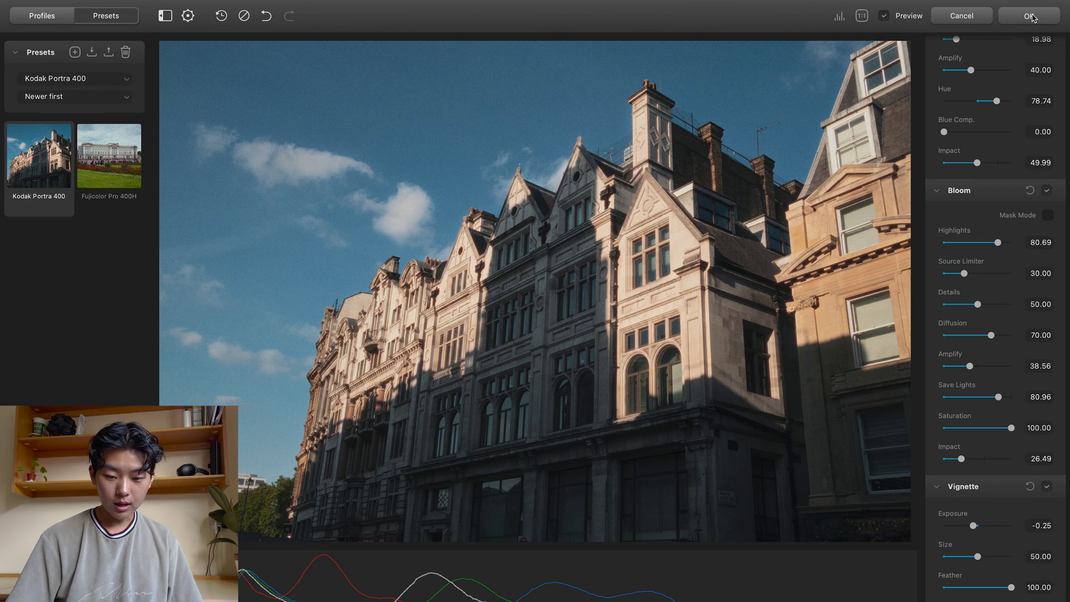
# - Return the Dehancer edit to Lightroom and compare it against the original RAF photo
pyautogui.click(1032, 16)
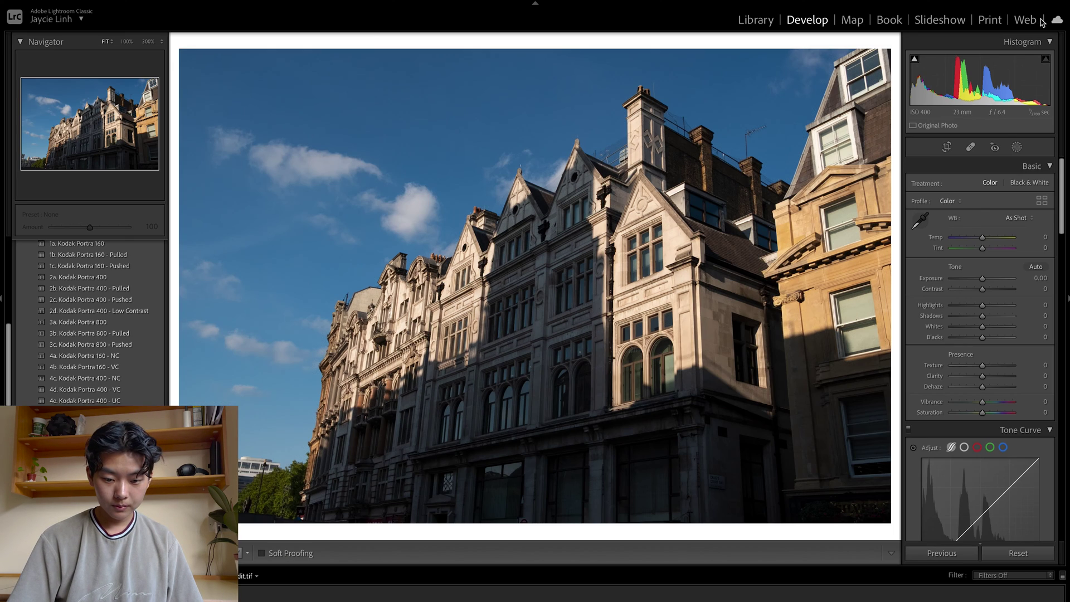
pyautogui.press('Left')
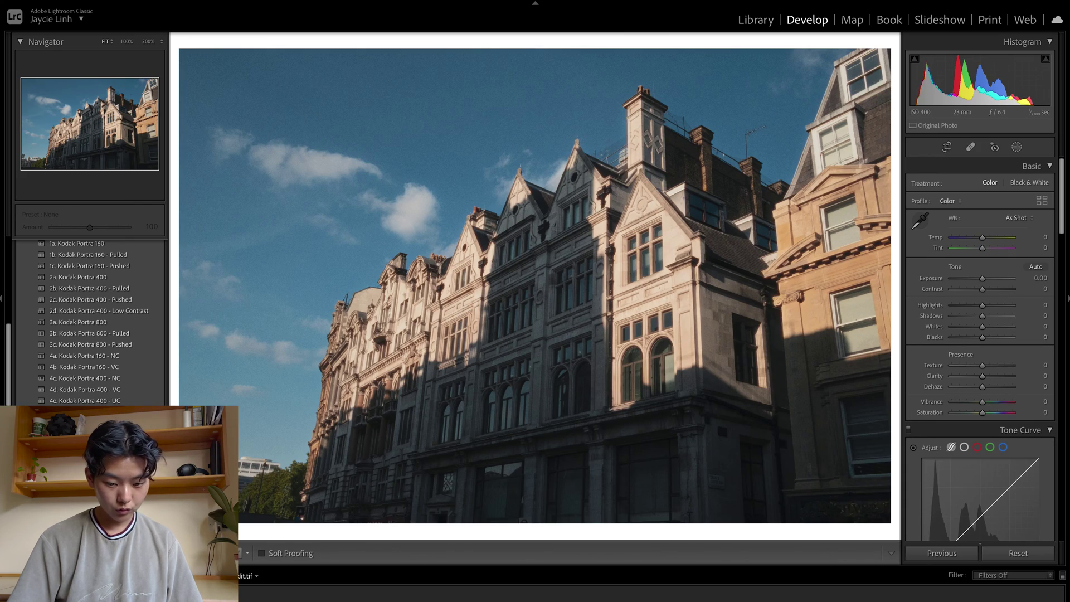
pyautogui.click(549, 241)
pyautogui.click(746, 139)
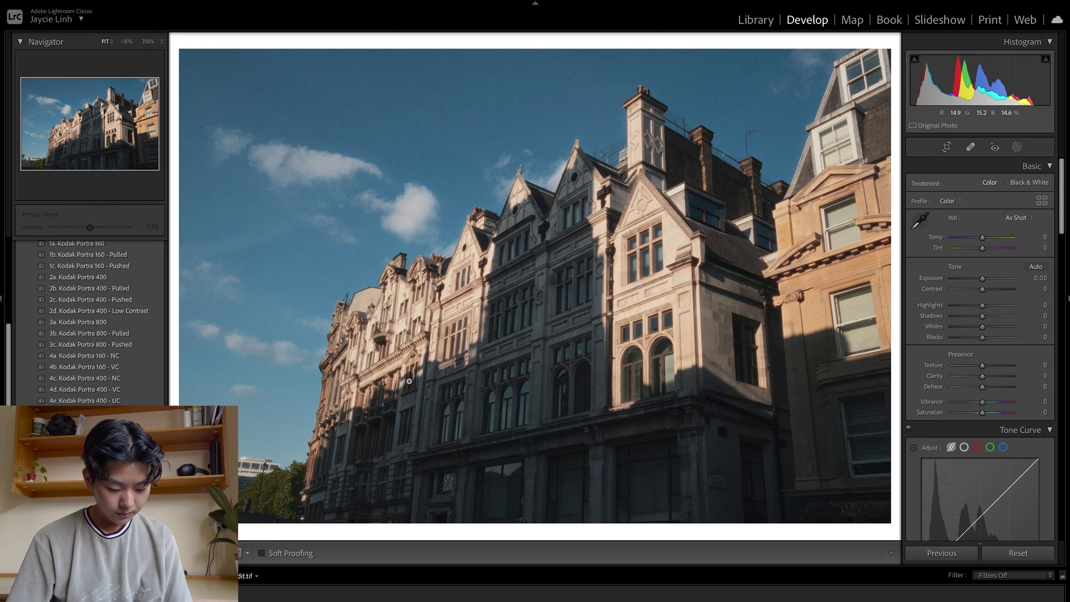
pyautogui.press('Right')
pyautogui.press('Left')
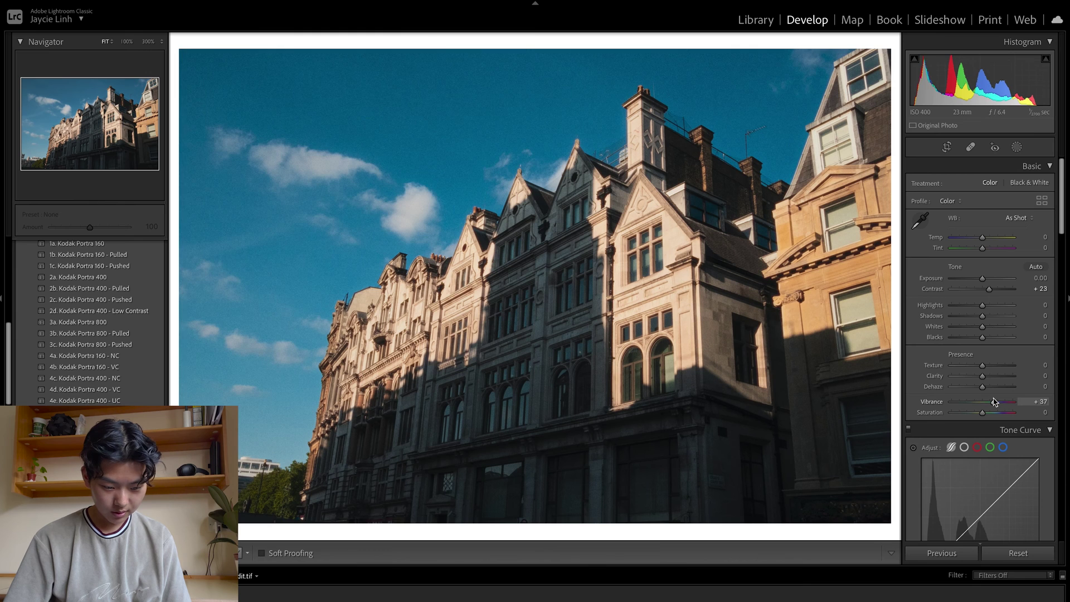
# - Refine the TIFF to Vibrance +11, Exposure +0.15, Temp +2 and a greener tint
pyautogui.moveTo(994, 402); pyautogui.dragTo(986, 402)
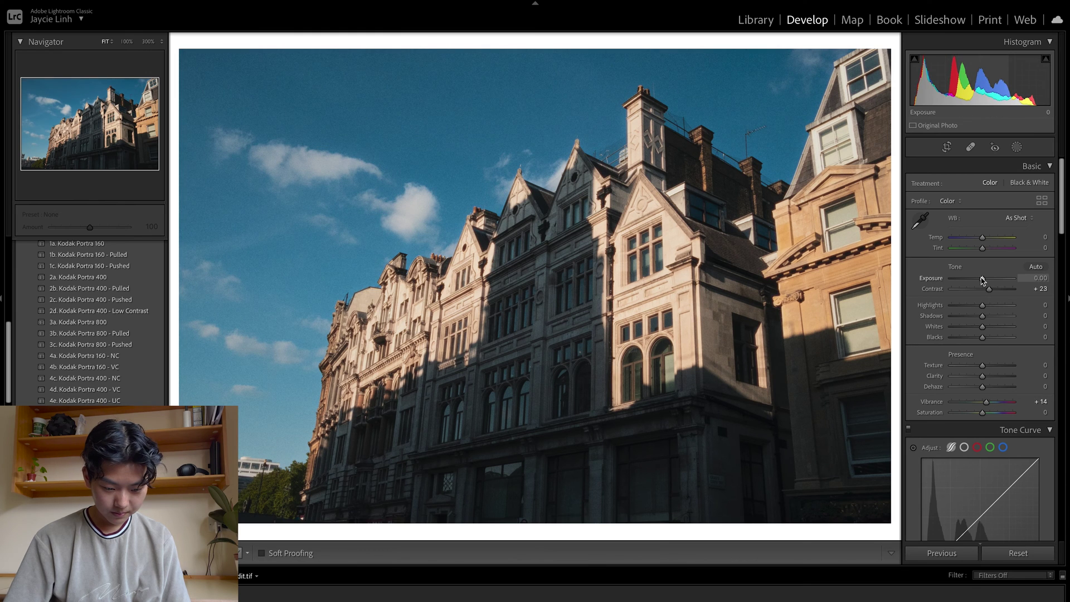
pyautogui.moveTo(983, 278); pyautogui.dragTo(982, 280)
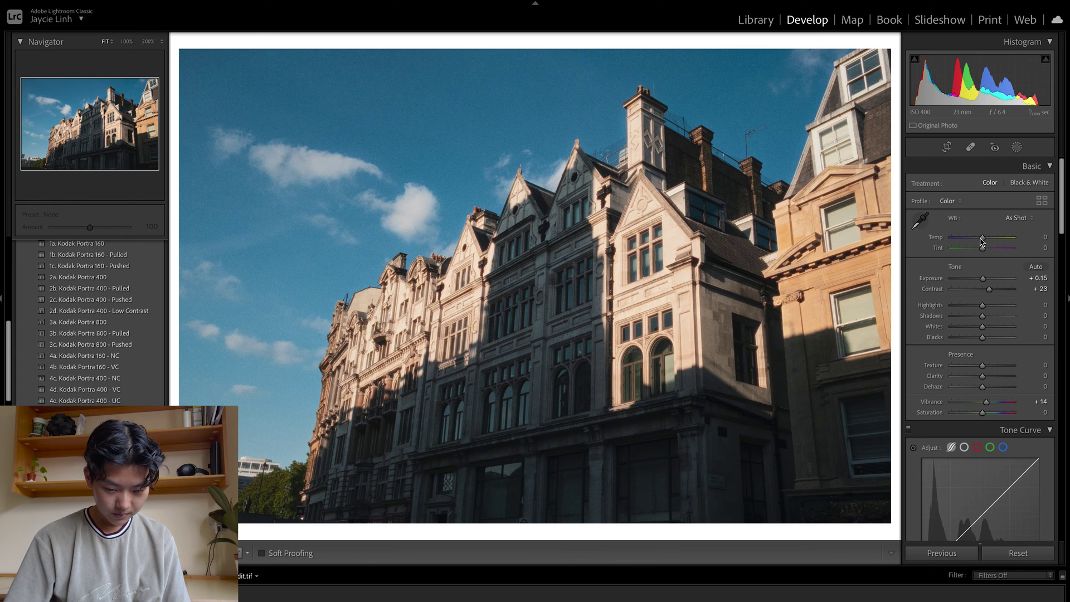
pyautogui.moveTo(982, 238); pyautogui.dragTo(979, 252)
pyautogui.moveTo(986, 403); pyautogui.dragTo(987, 404)
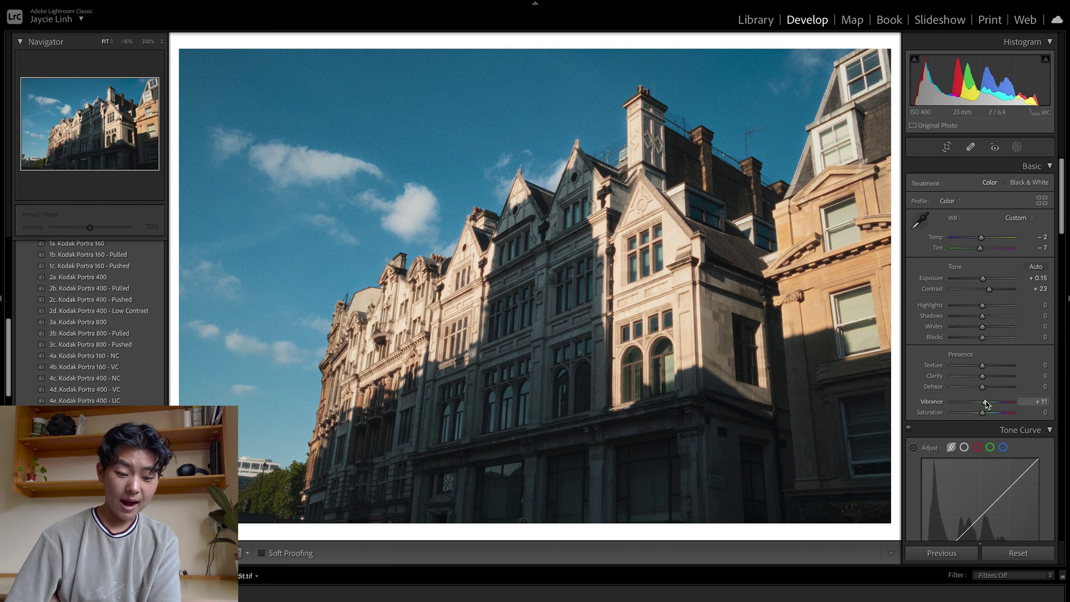